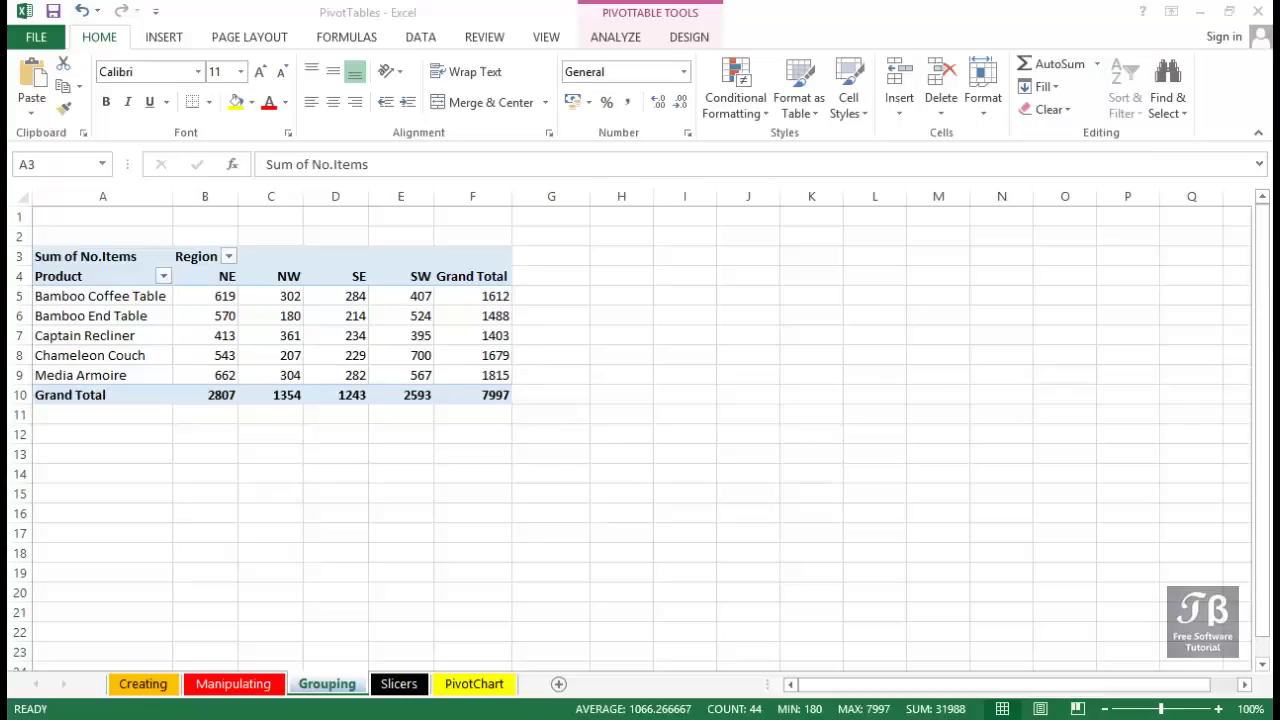
Select the Captain Recliner NE sum in cell B7 to bring up the PivotTable Fields pane
mouse_move(212, 342)
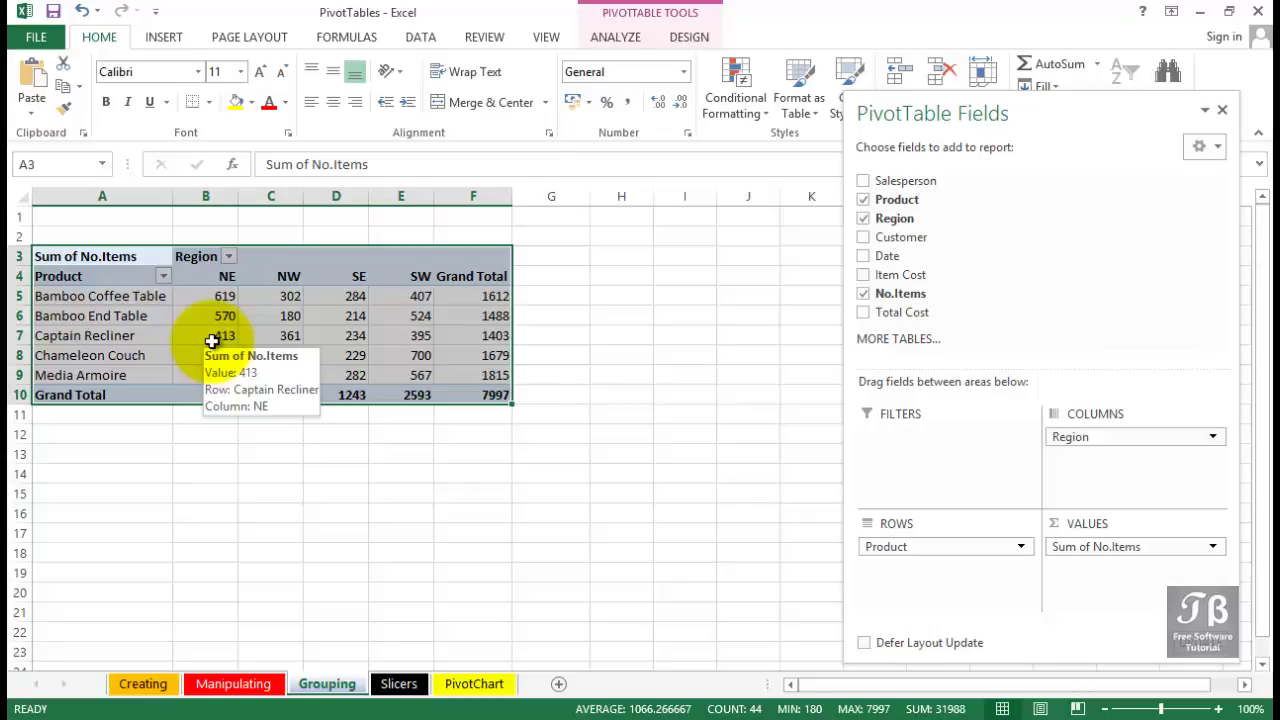
click(212, 341)
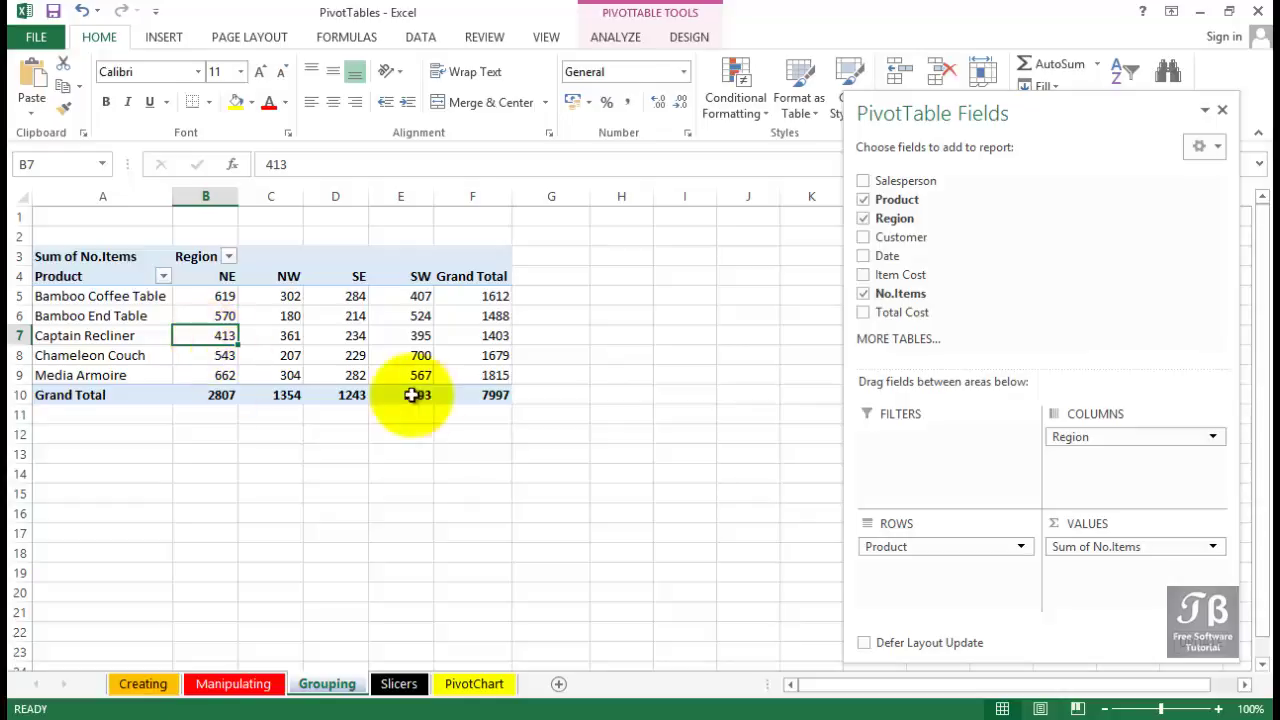
Swap Product for Date in the pivot rows, then browse the per-date regional item sums
click(864, 201)
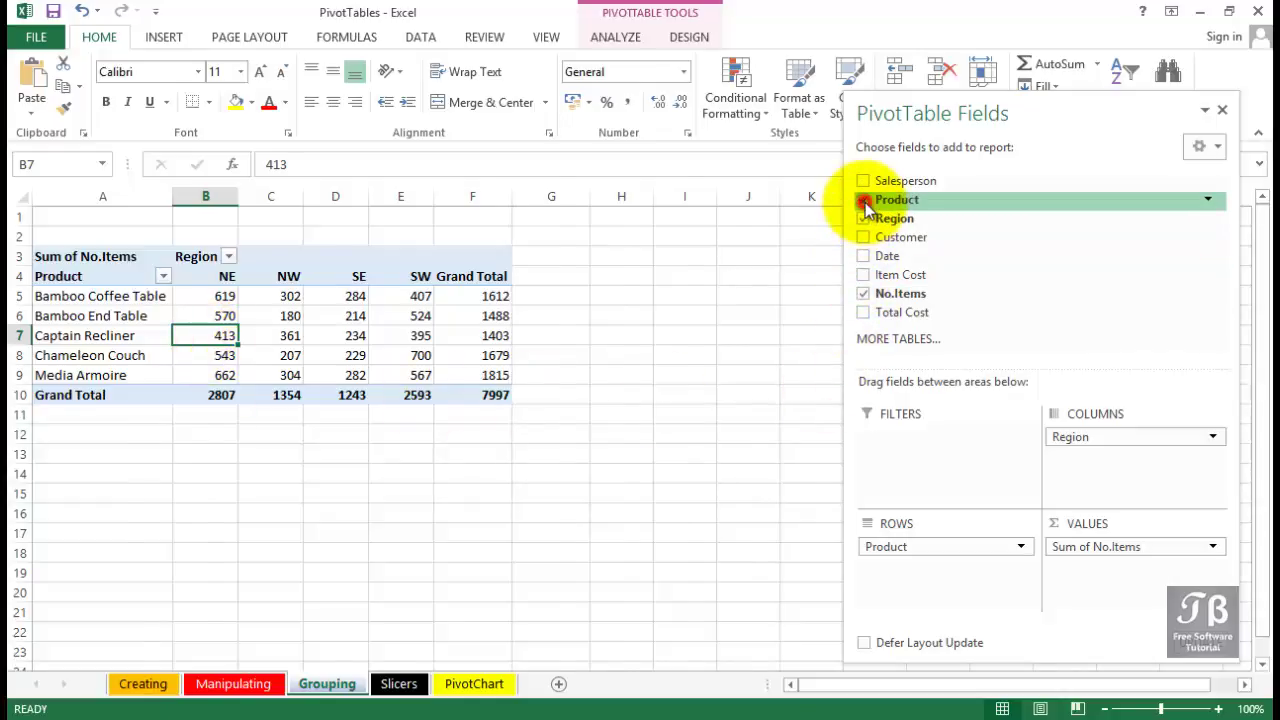
click(863, 256)
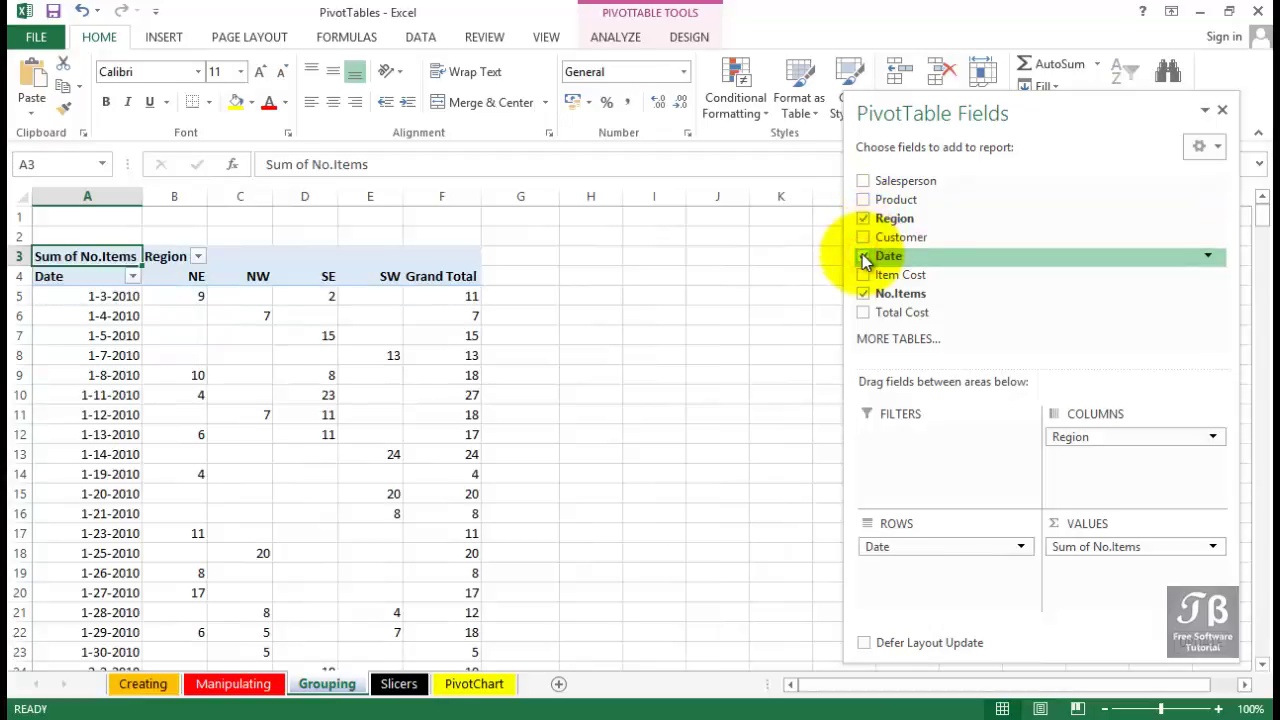
click(897, 549)
click(897, 585)
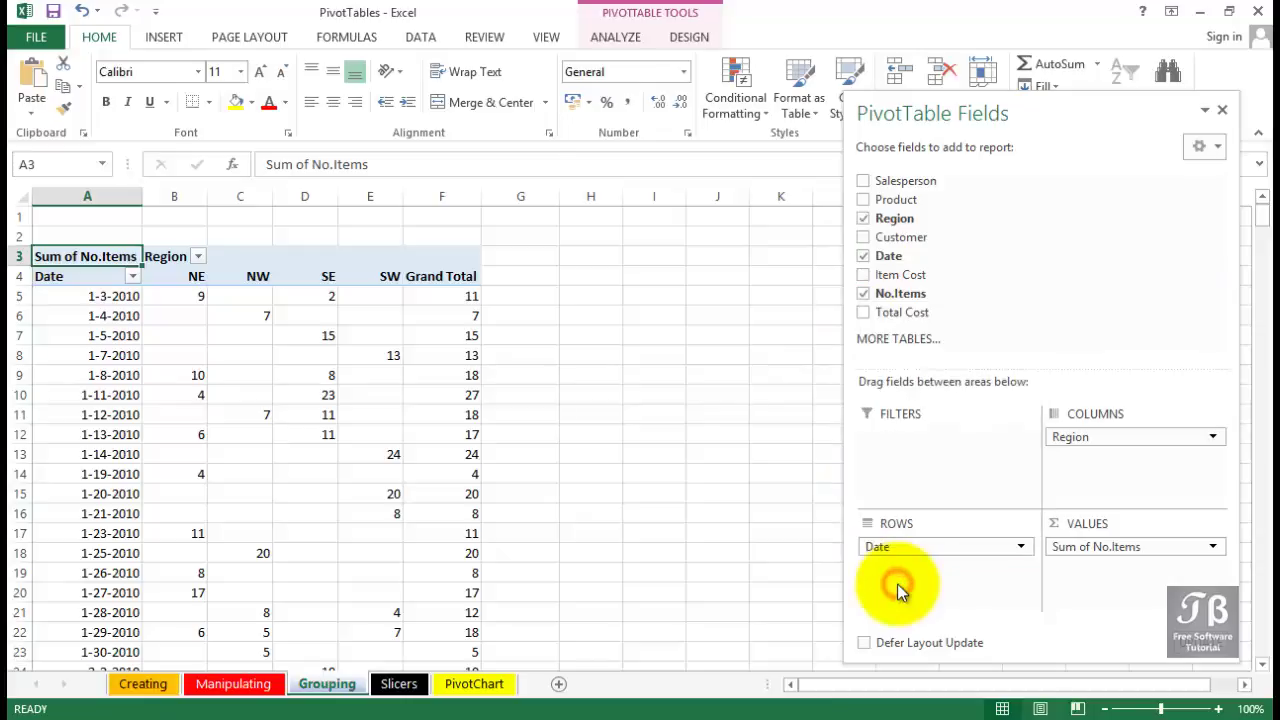
click(500, 258)
scroll(490, 361, down, 4)
scroll(490, 361, down, 8)
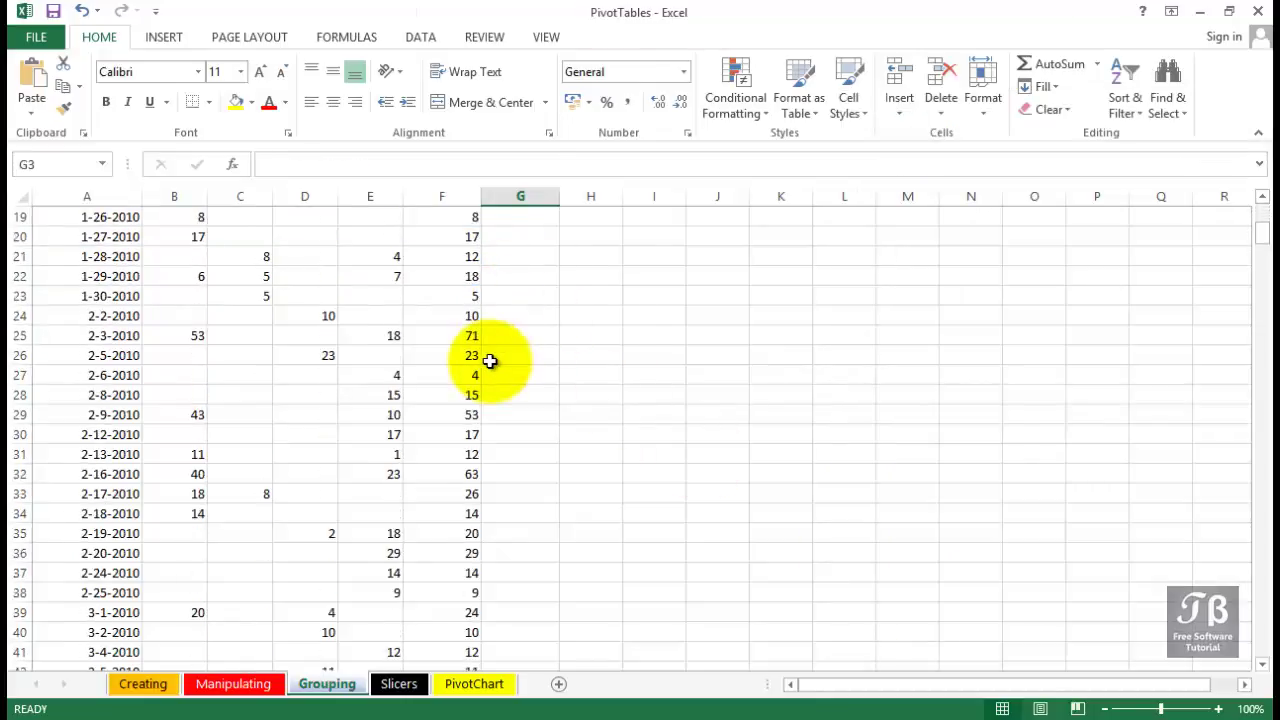
scroll(490, 361, down, 3)
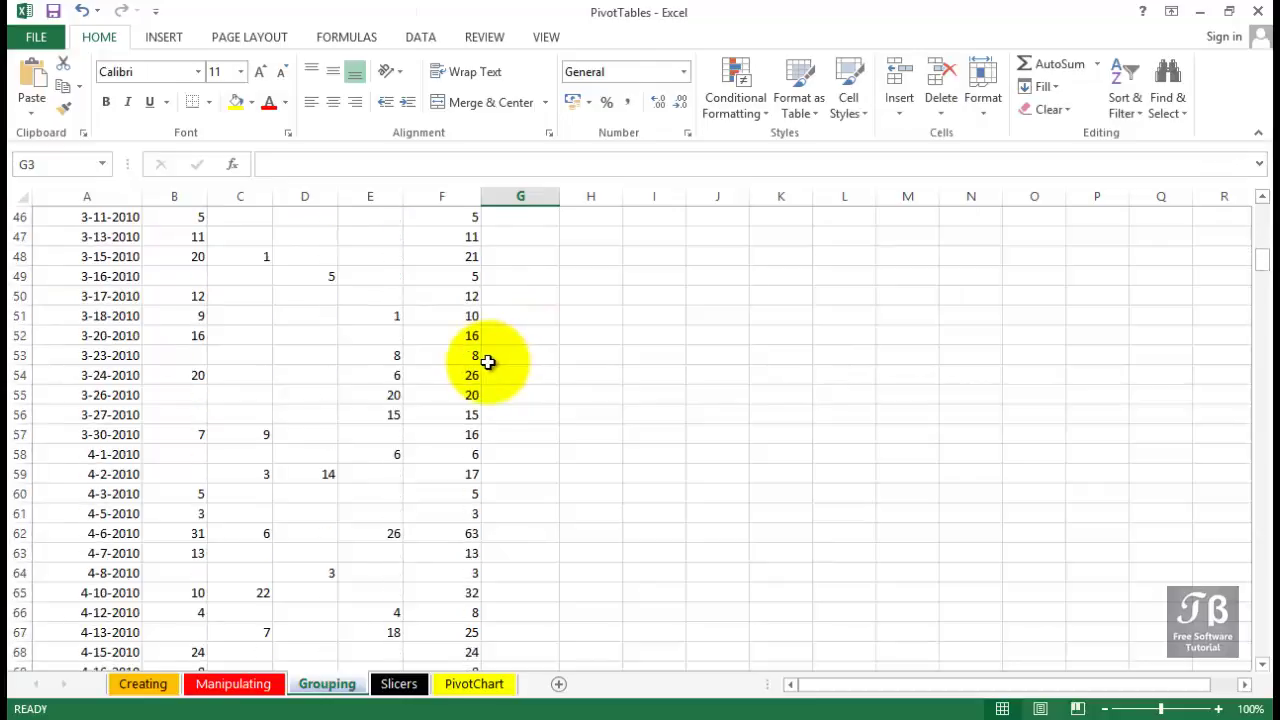
scroll(485, 362, up, 7)
scroll(483, 362, up, 8)
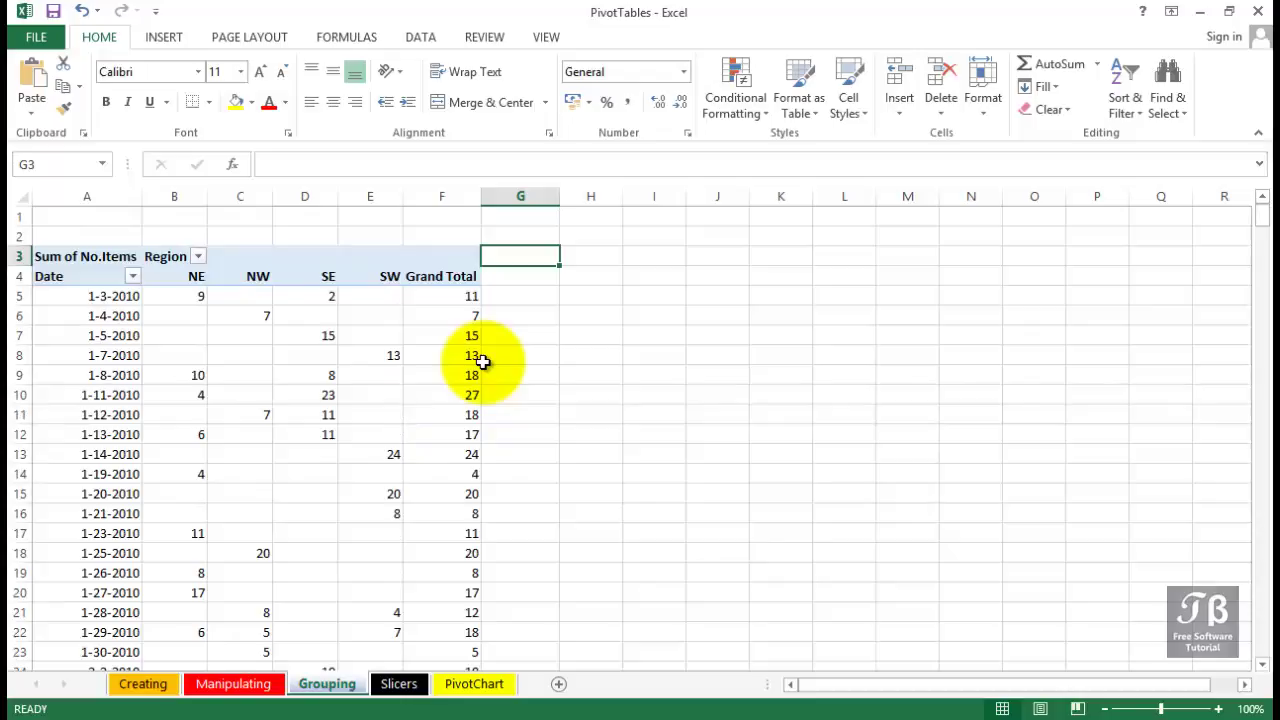
Group the pivot's date items by Months so the rows read Jan through Dec
click(99, 339)
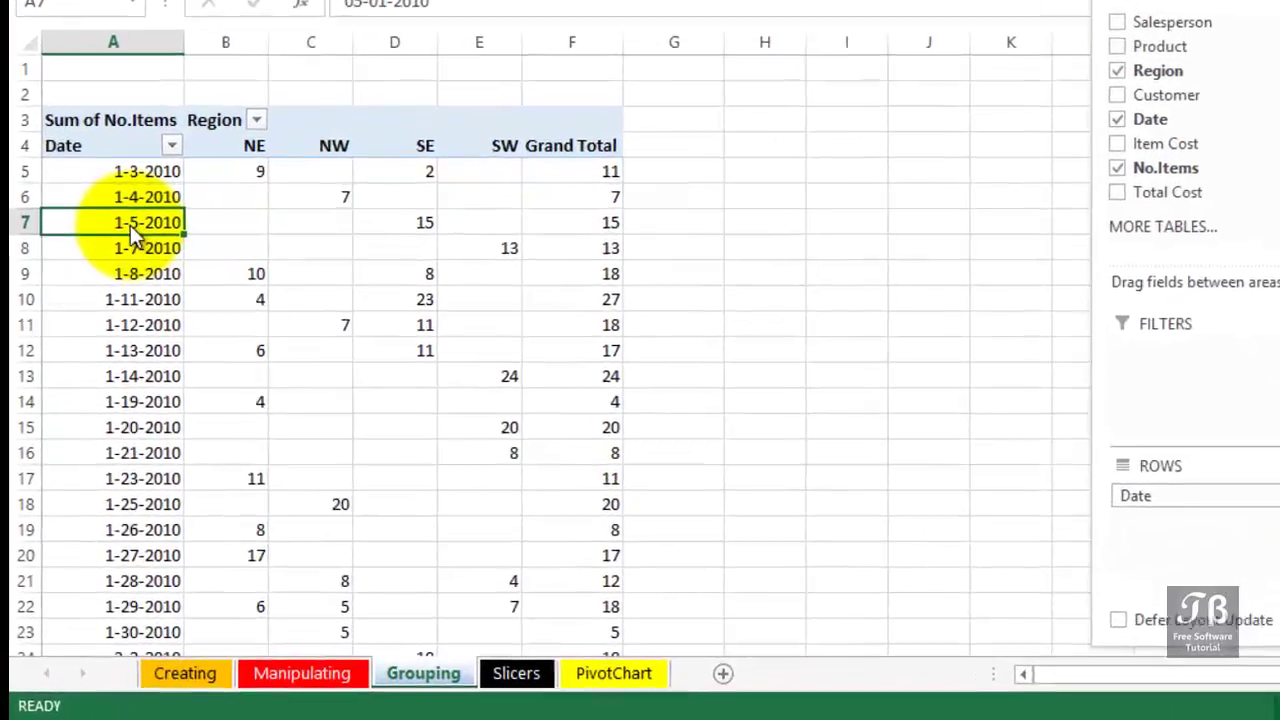
right_click(99, 338)
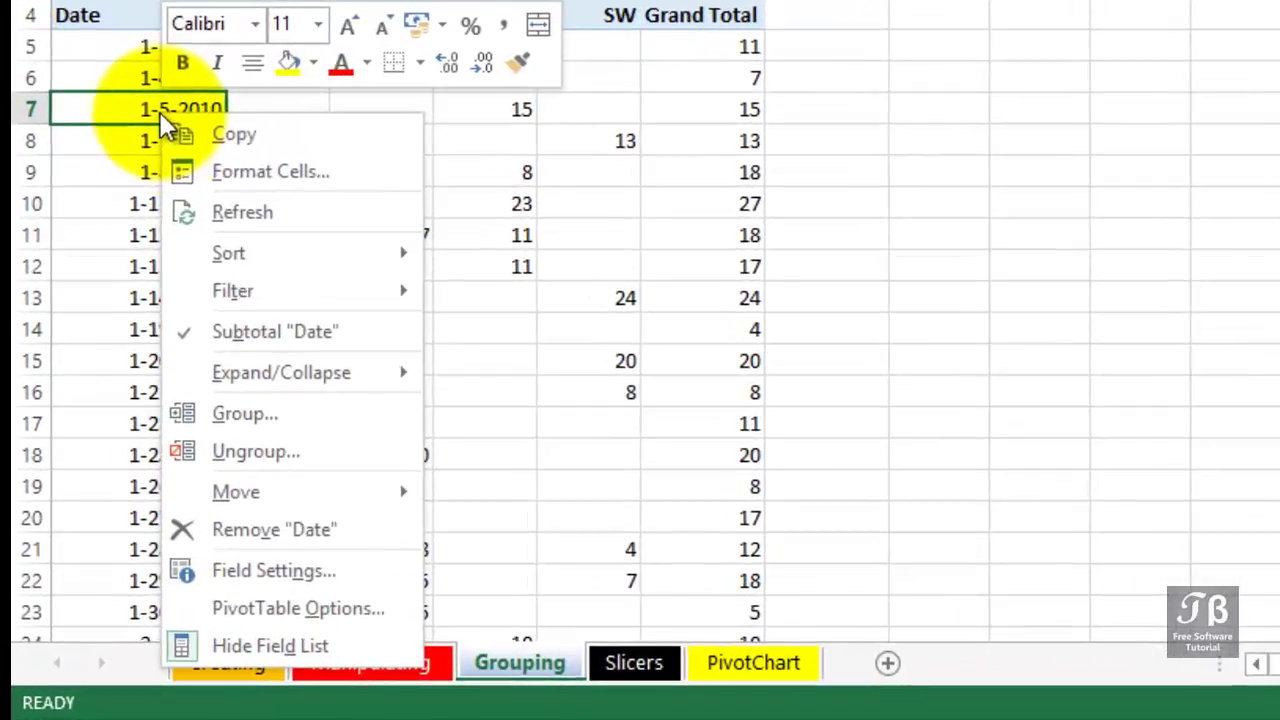
click(236, 406)
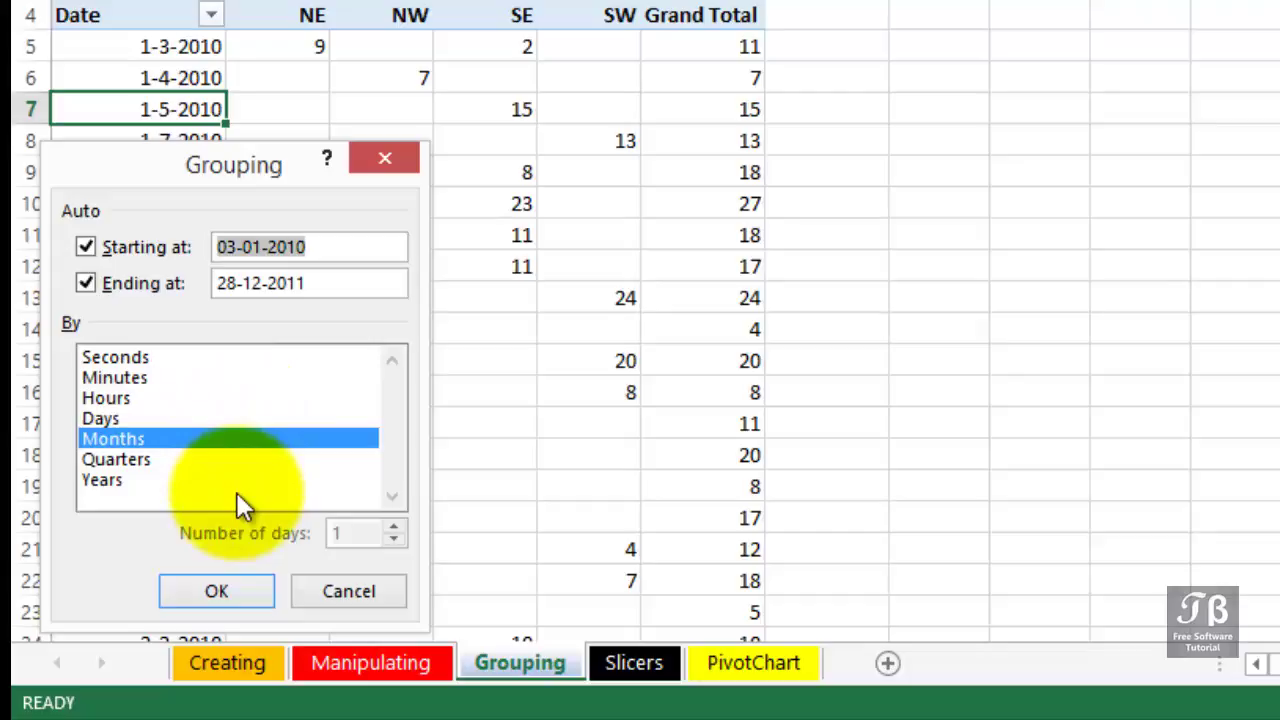
click(232, 594)
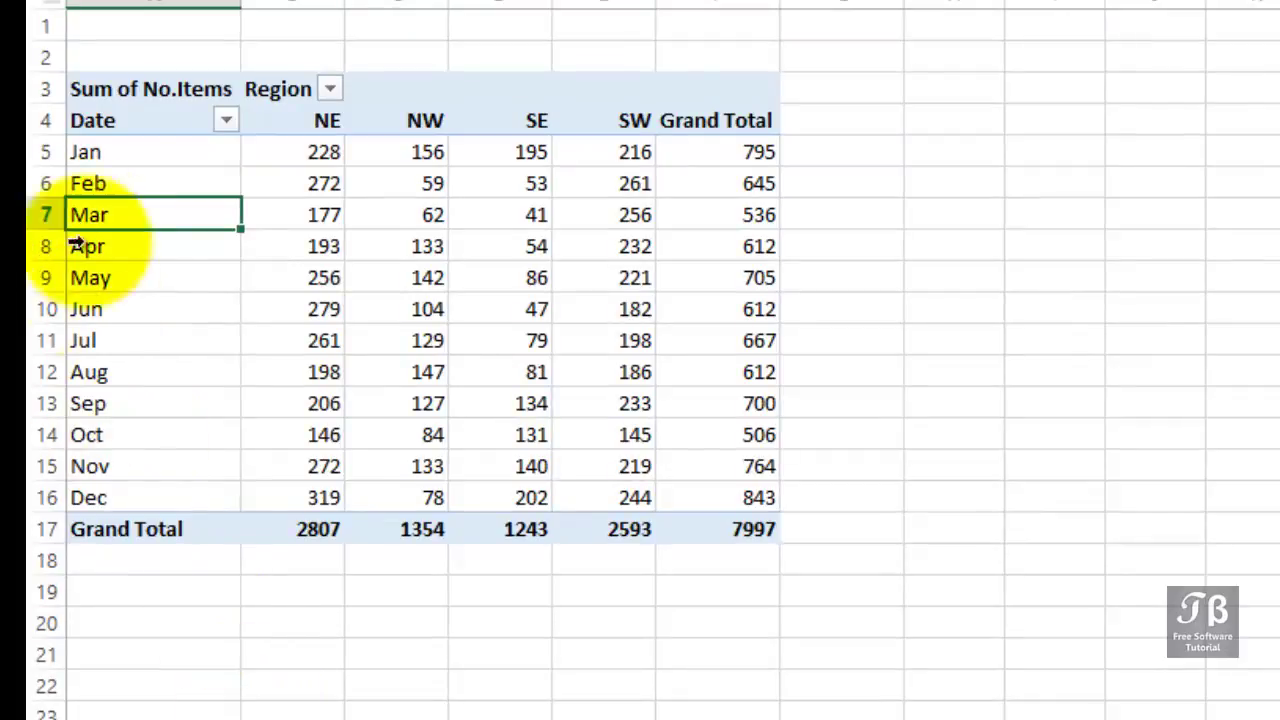
click(103, 152)
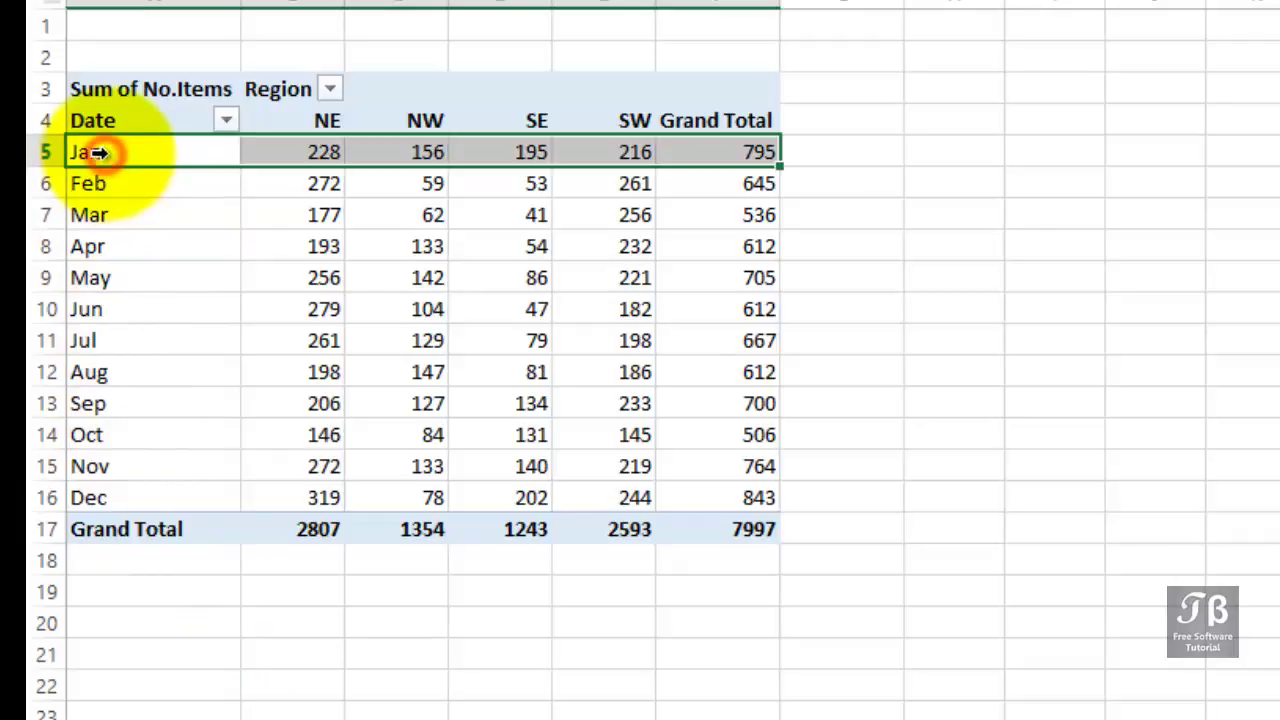
click(112, 212)
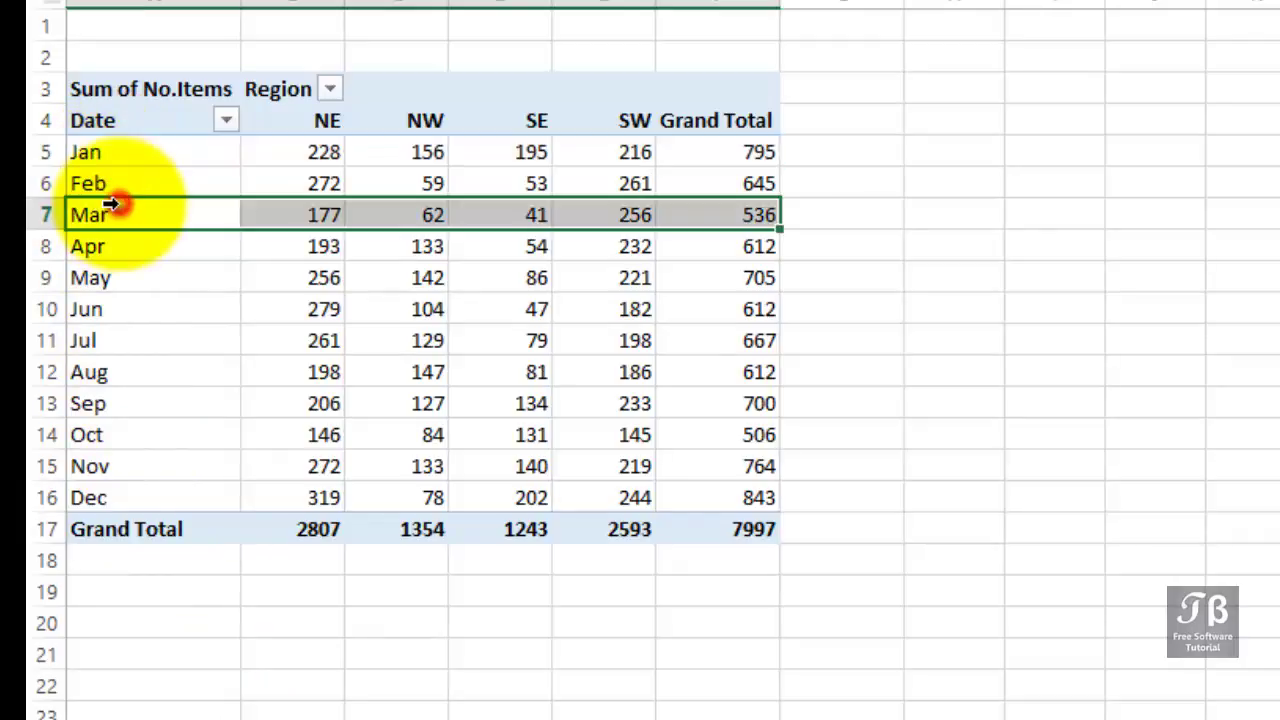
click(185, 155)
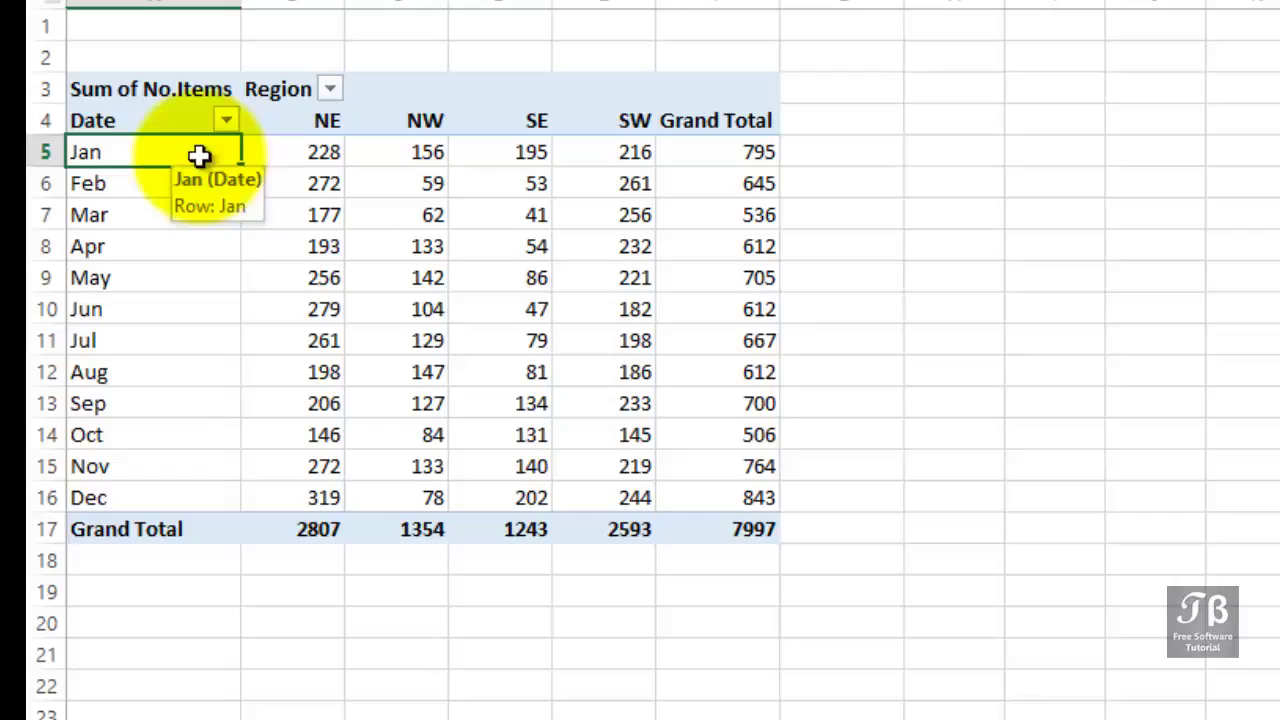
drag(266, 155, 700, 150)
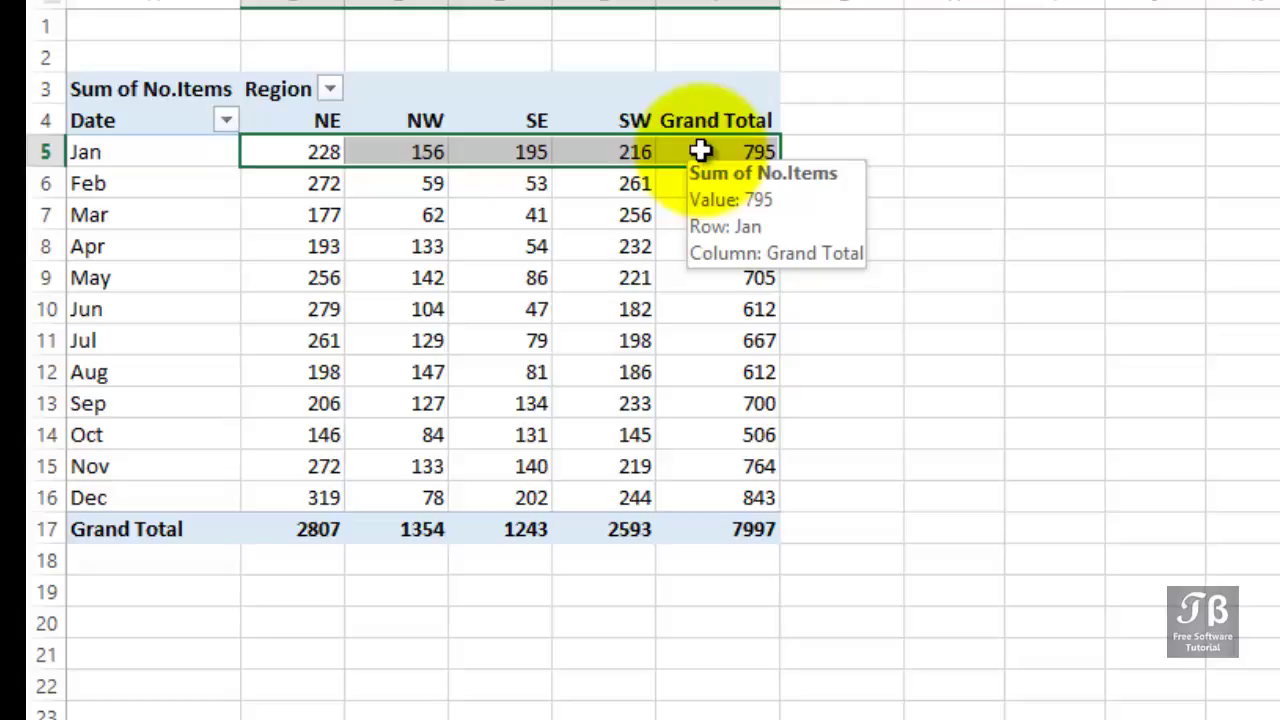
click(756, 531)
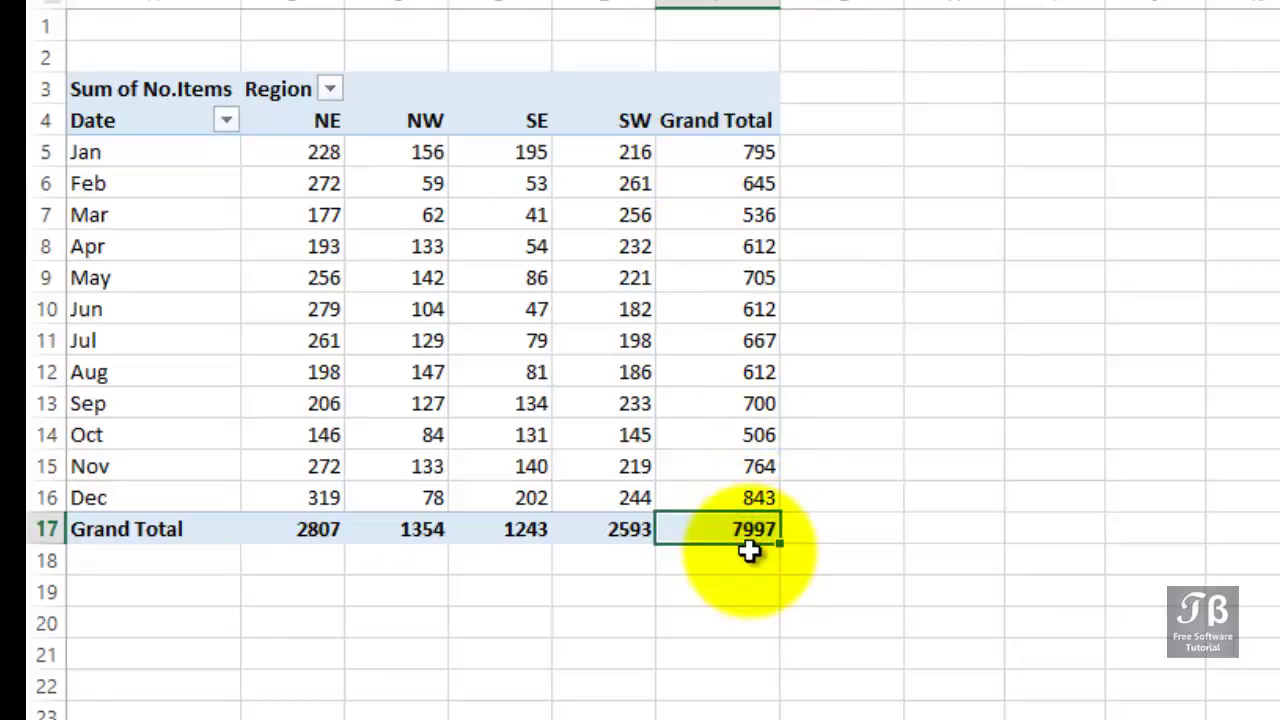
Regroup the dates by Months, Quarters and Years, nesting Qtr1–Qtr4 under 2010 and 2011
right_click(143, 181)
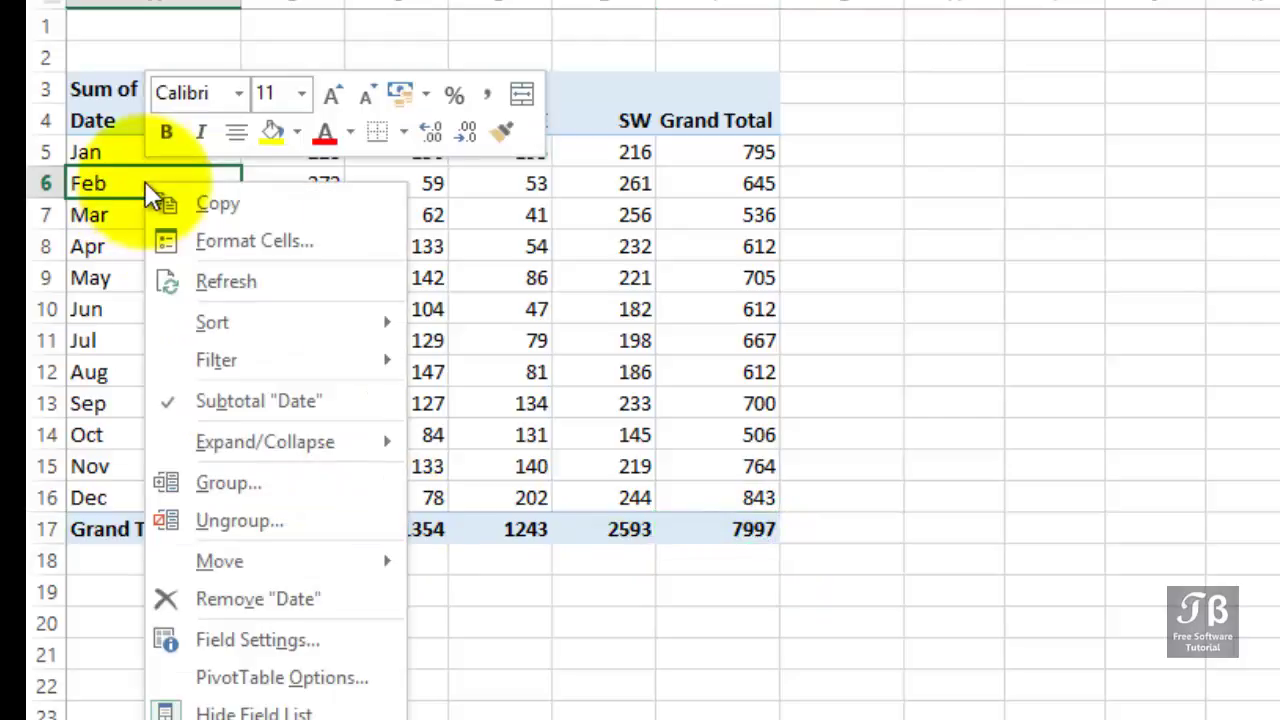
click(228, 486)
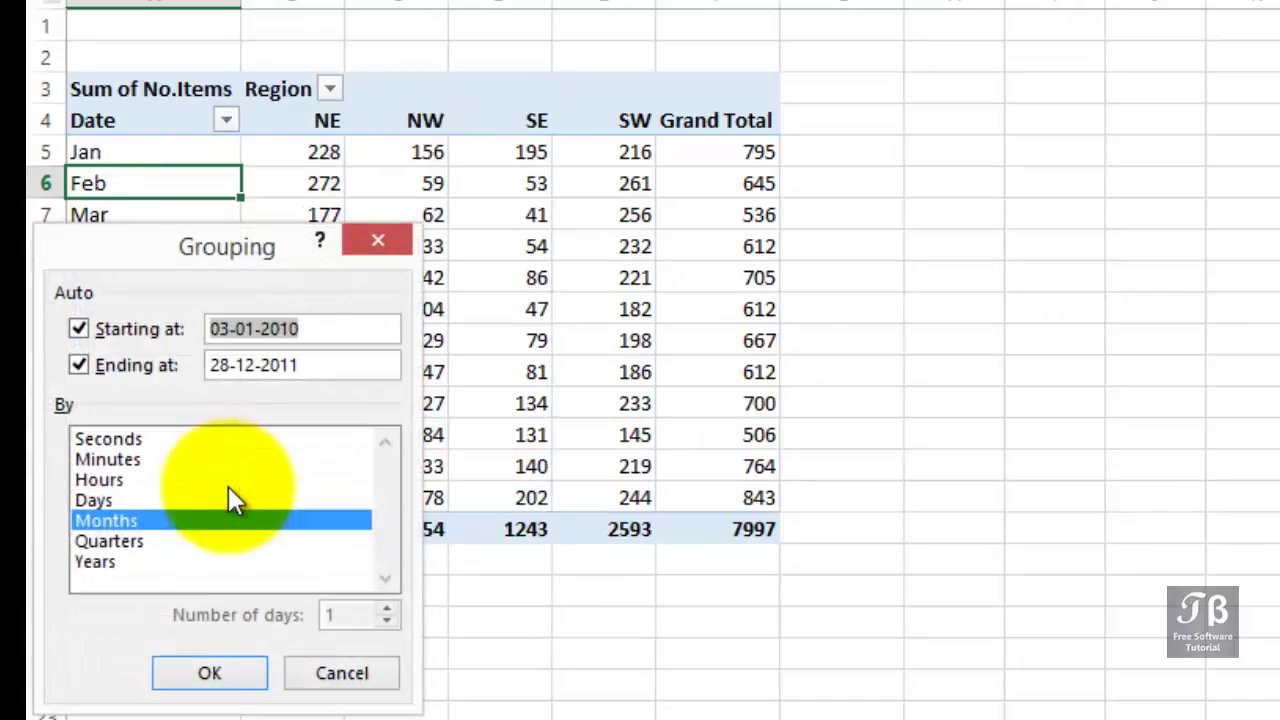
click(204, 533)
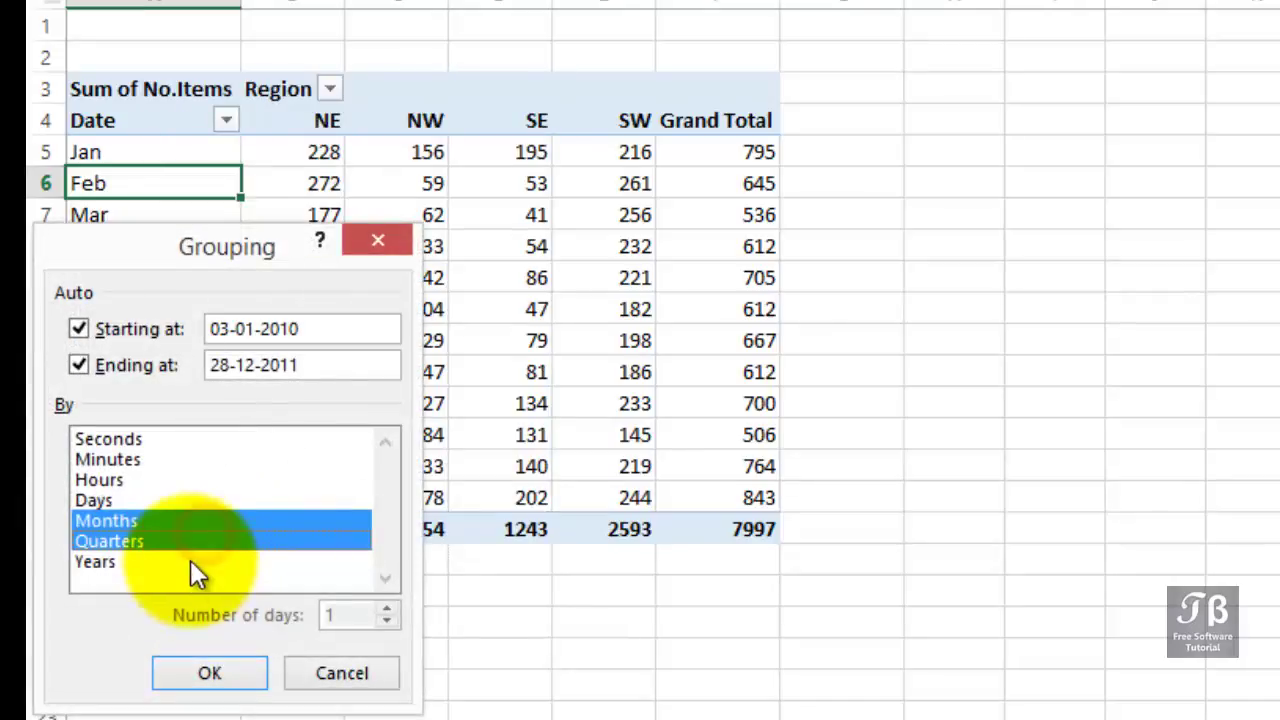
click(190, 560)
click(207, 665)
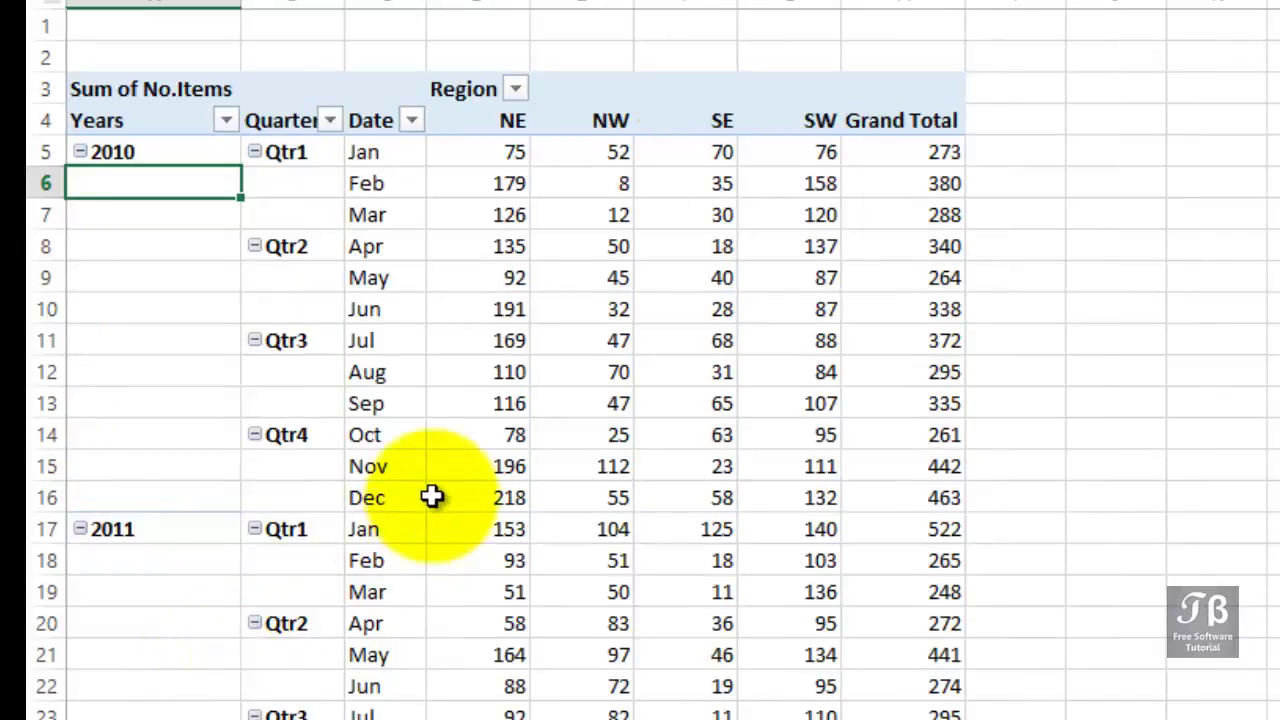
Select the 2010 rows and the 2011 year item, then every May row in both years
click(80, 149)
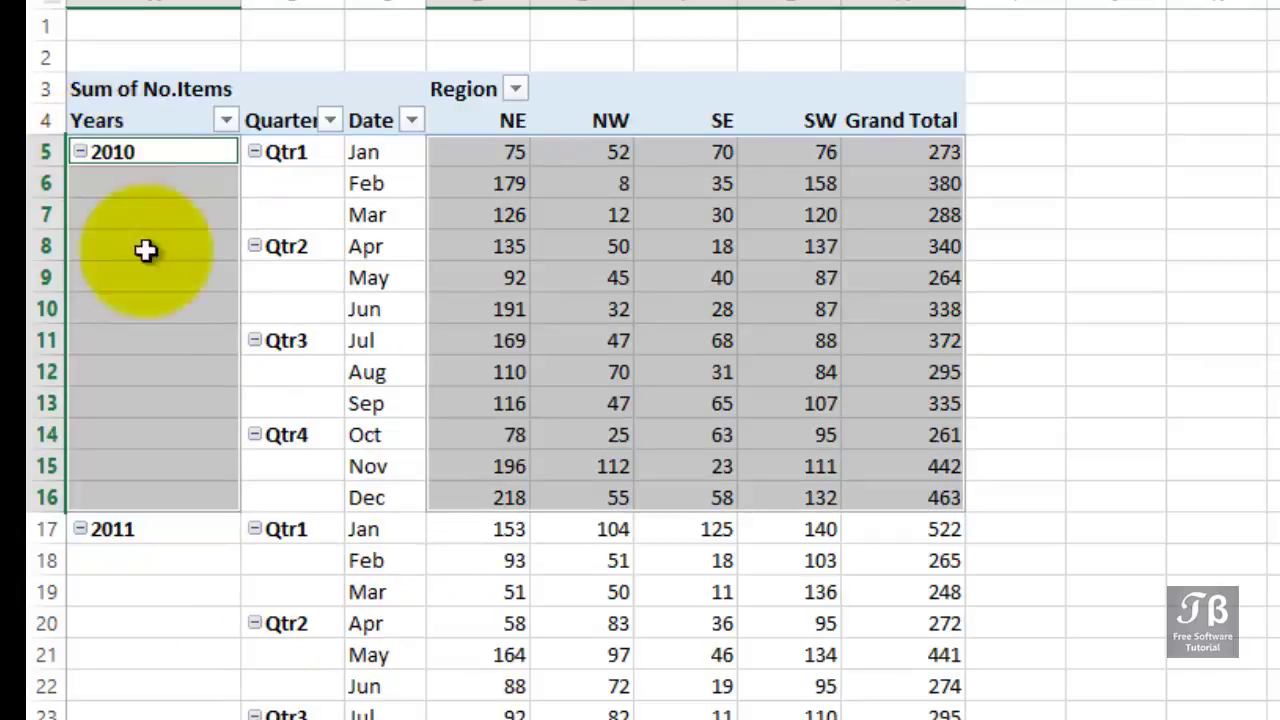
scroll(190, 343, down, 2)
click(175, 341)
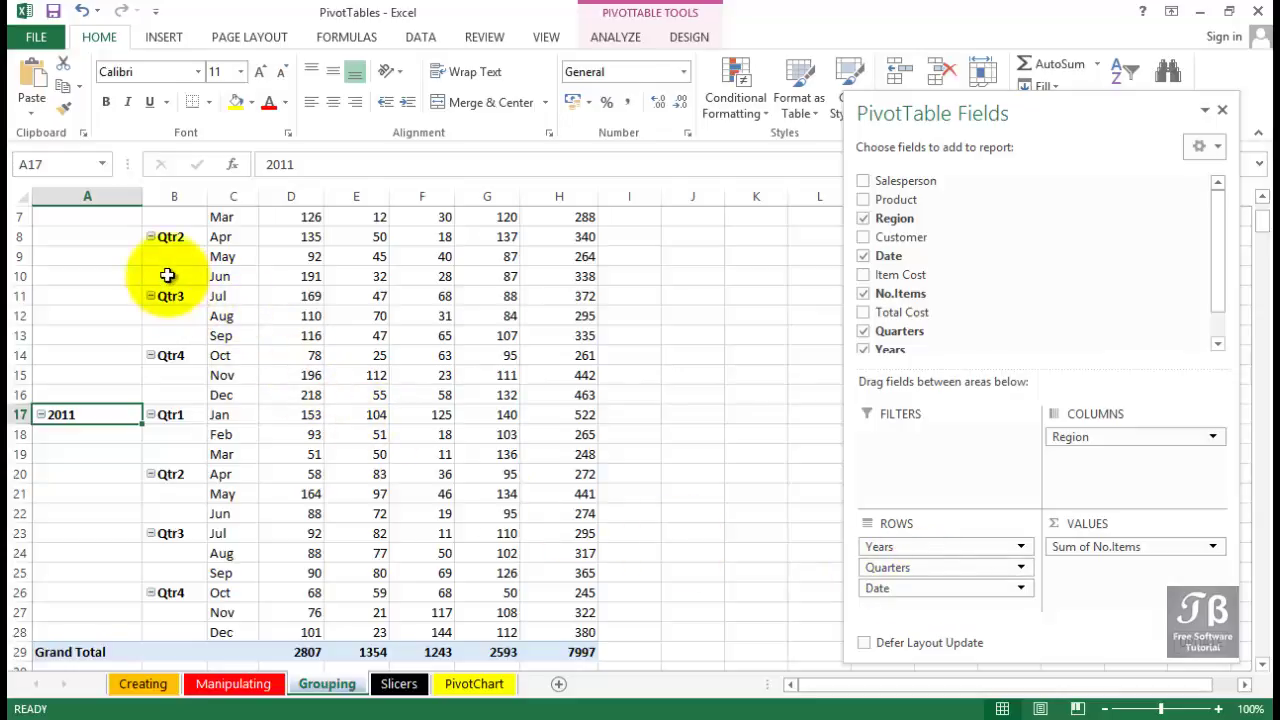
click(205, 255)
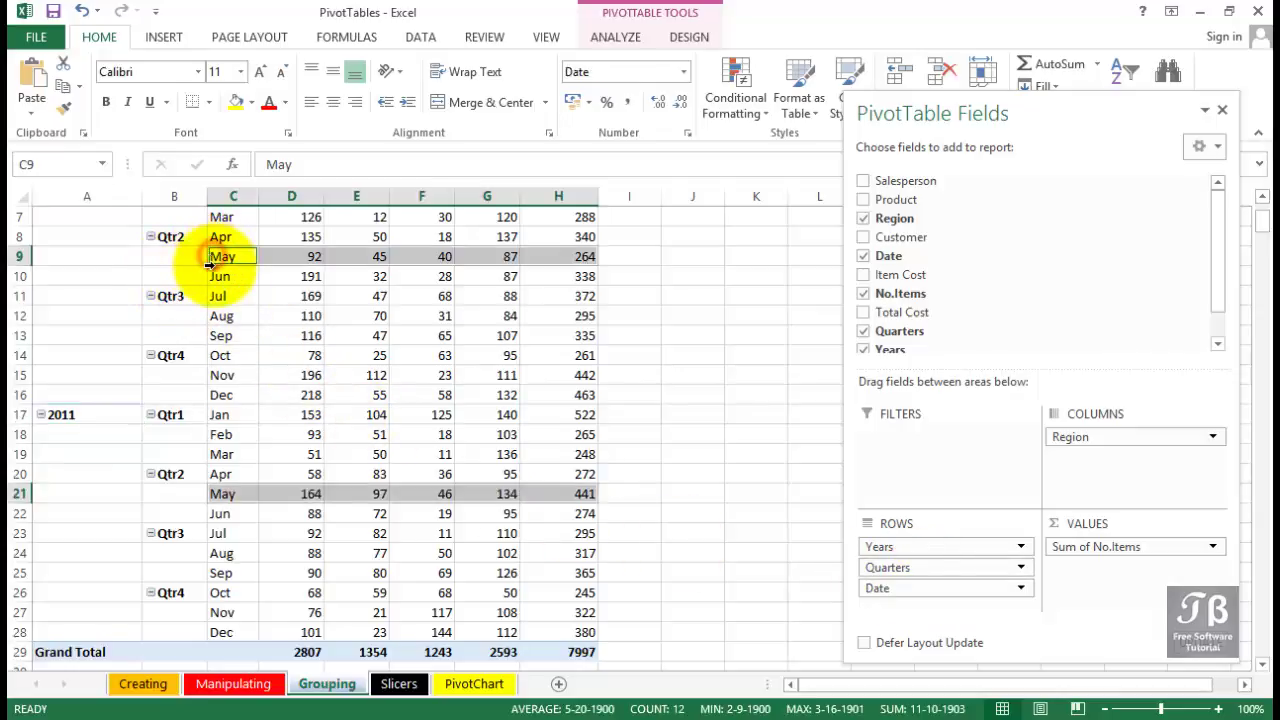
scroll(207, 260, up, 2)
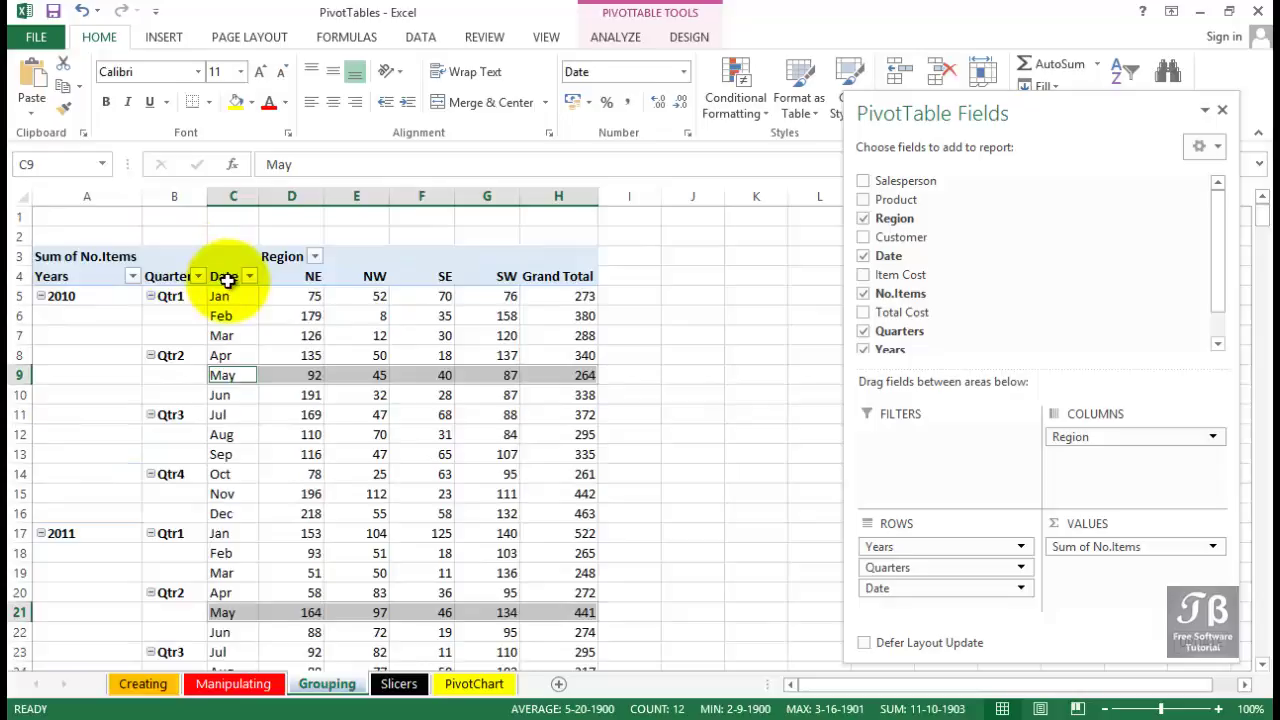
Rename the Date row field header in C4 to Month
click(226, 280)
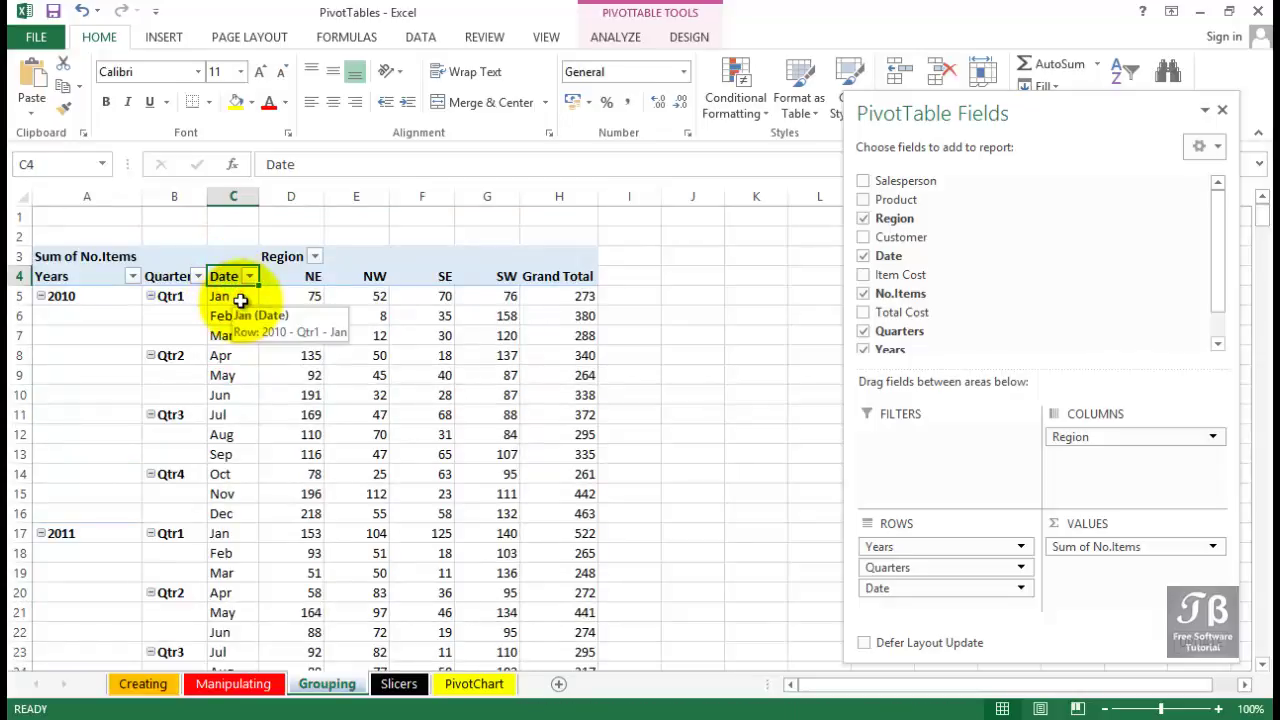
text(Month)
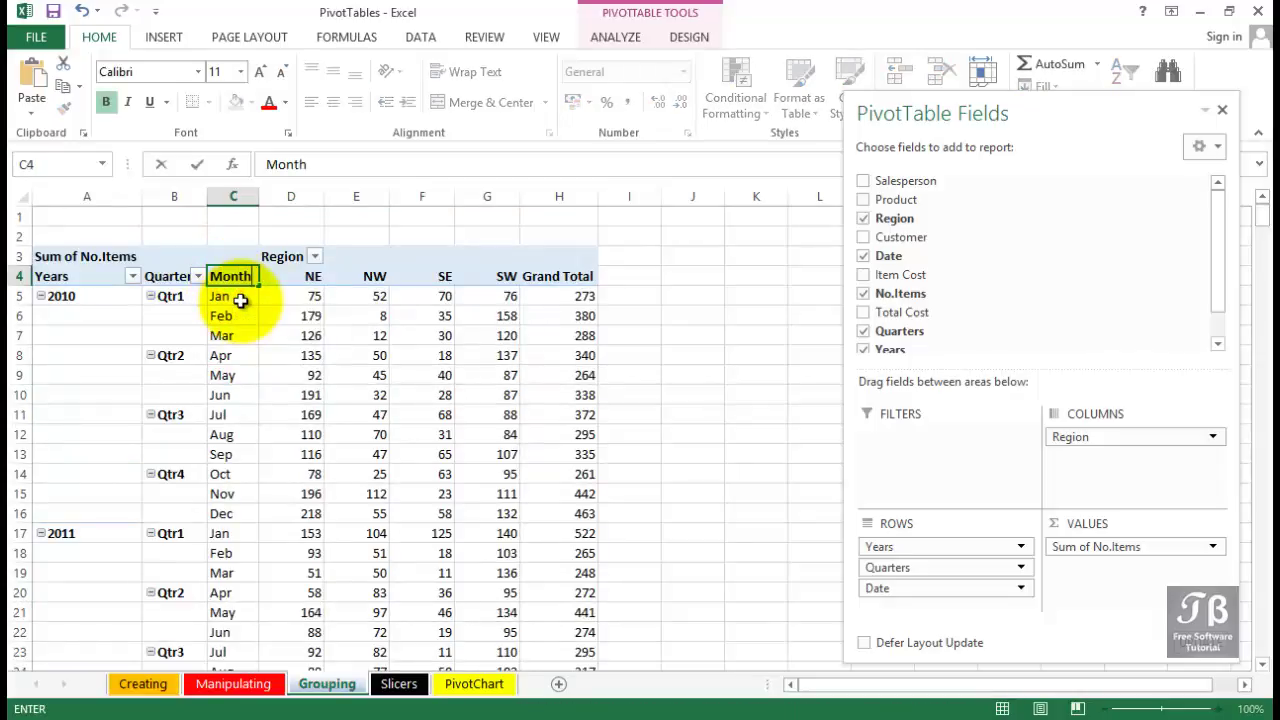
key(Return)
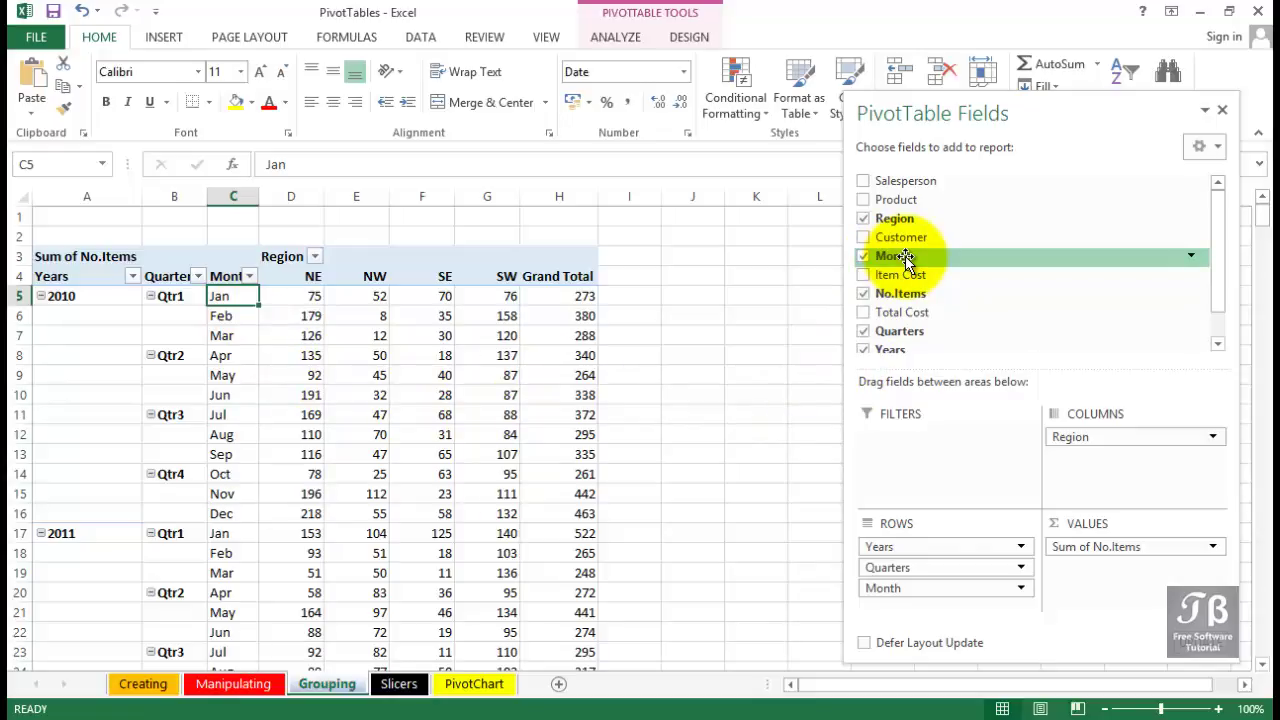
drag(905, 256, 947, 451)
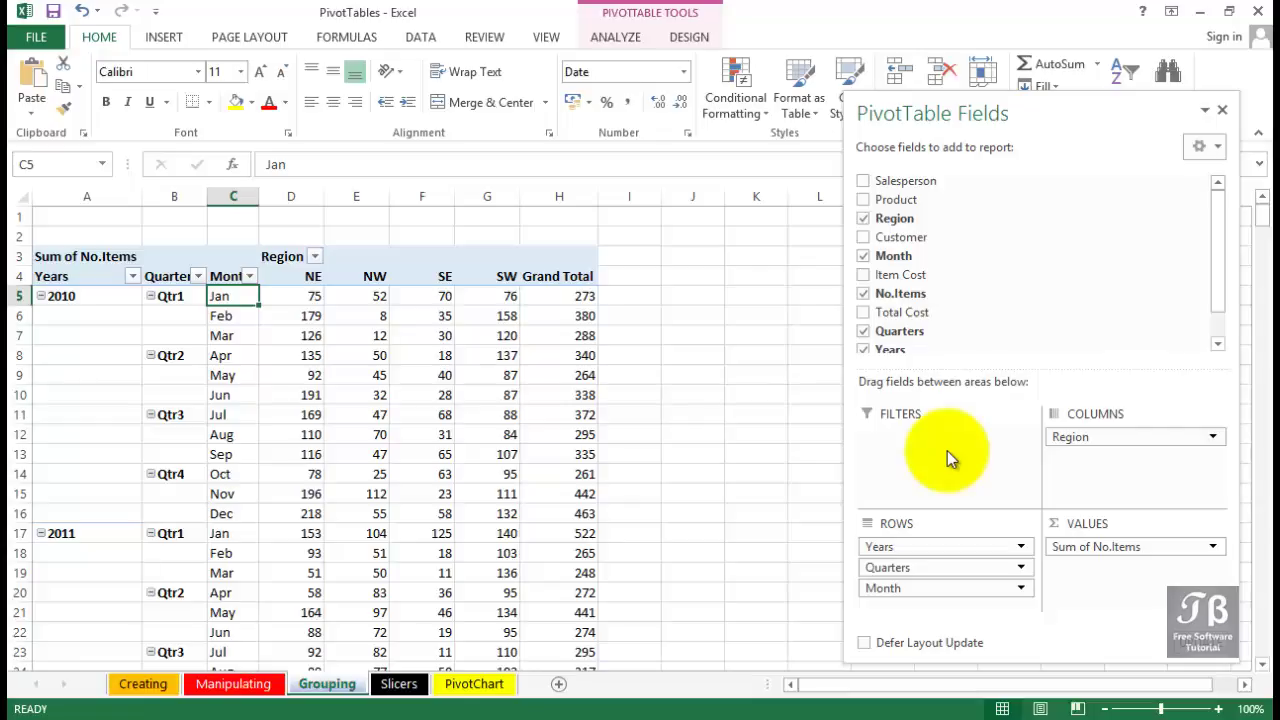
mouse_move(298, 302)
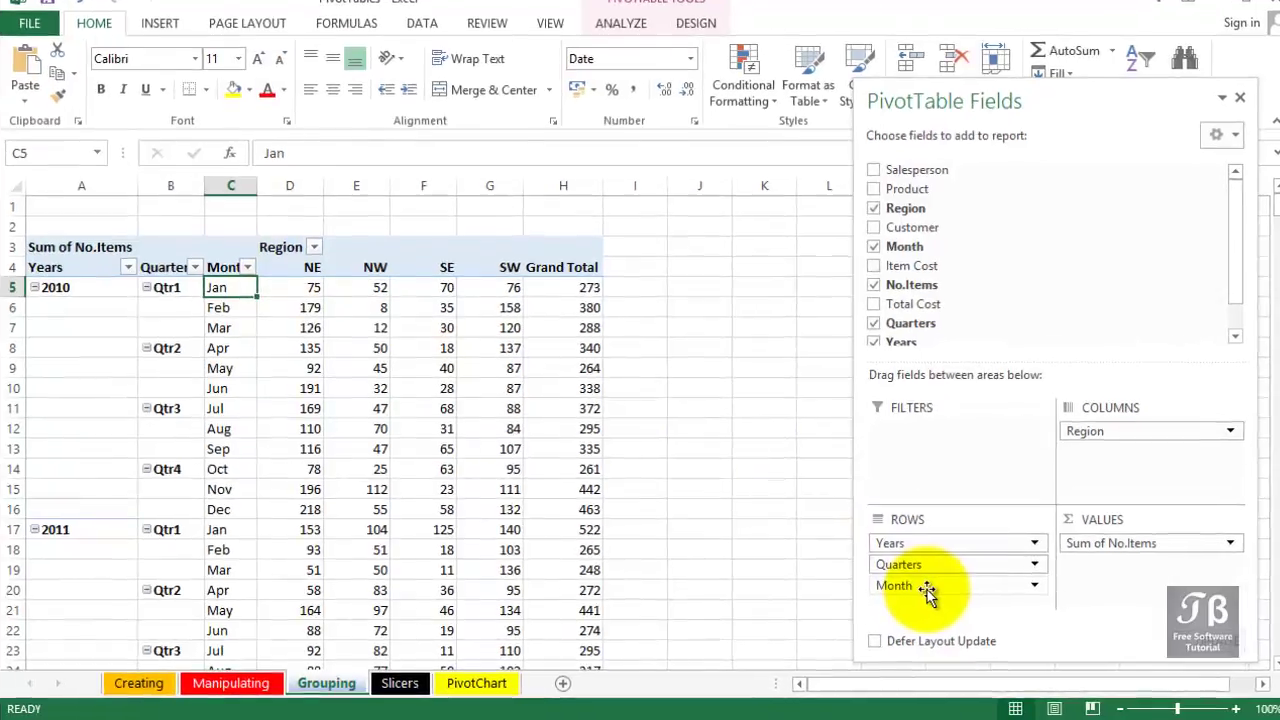
Move the Month field from ROWS into FILTERS, leaving quarterly regional sums per year
drag(915, 592, 943, 451)
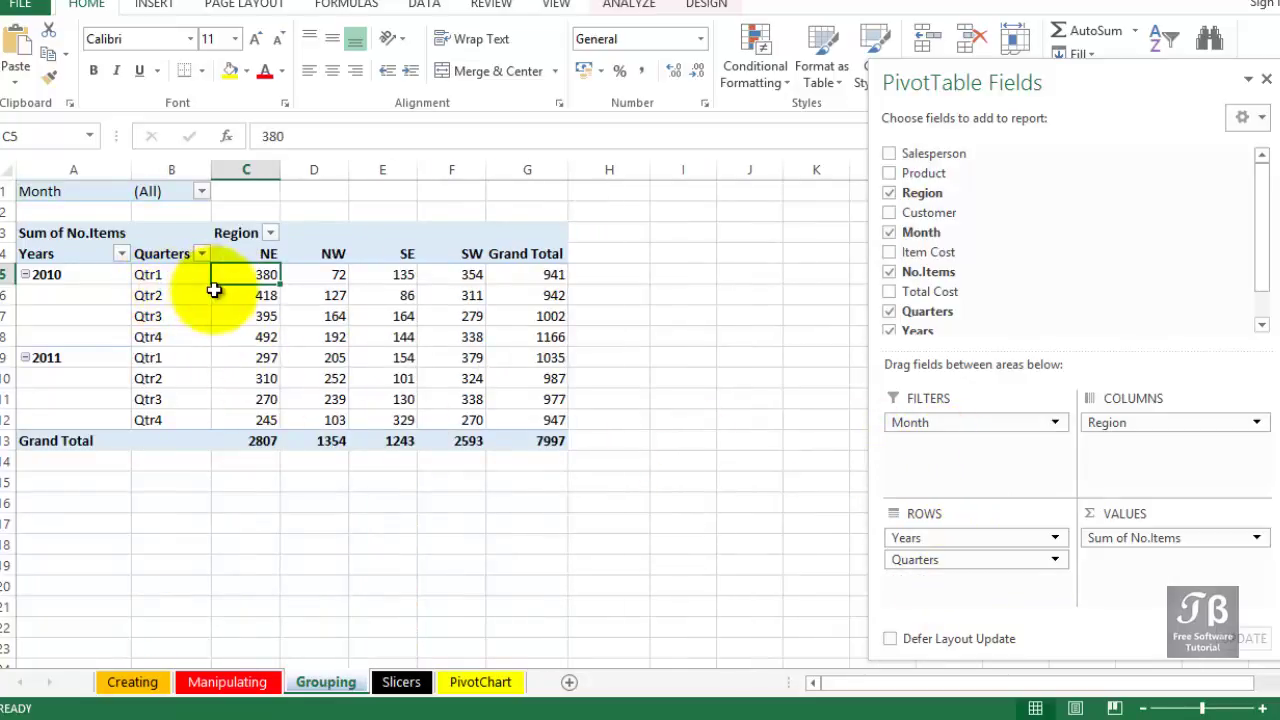
mouse_move(214, 290)
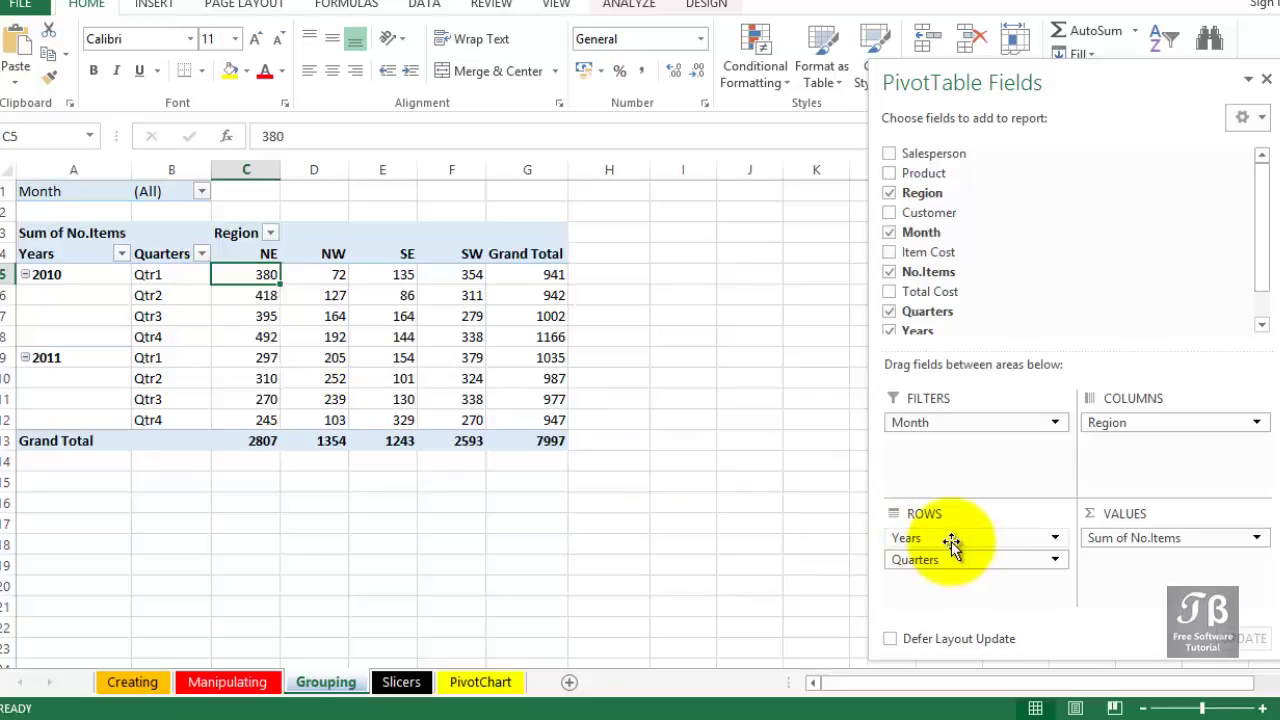
Place Years below Quarters in ROWS and select both Qtr1 rows (941 and 1035)
drag(949, 537, 949, 537)
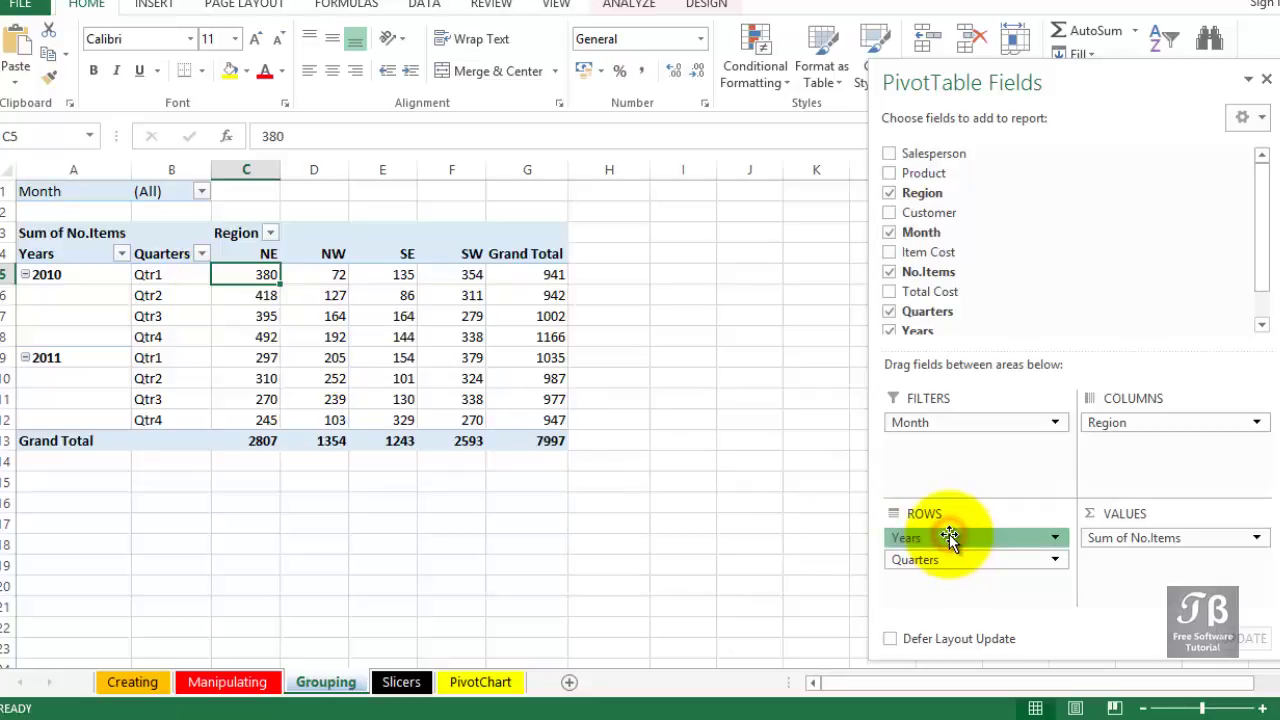
drag(949, 537, 949, 568)
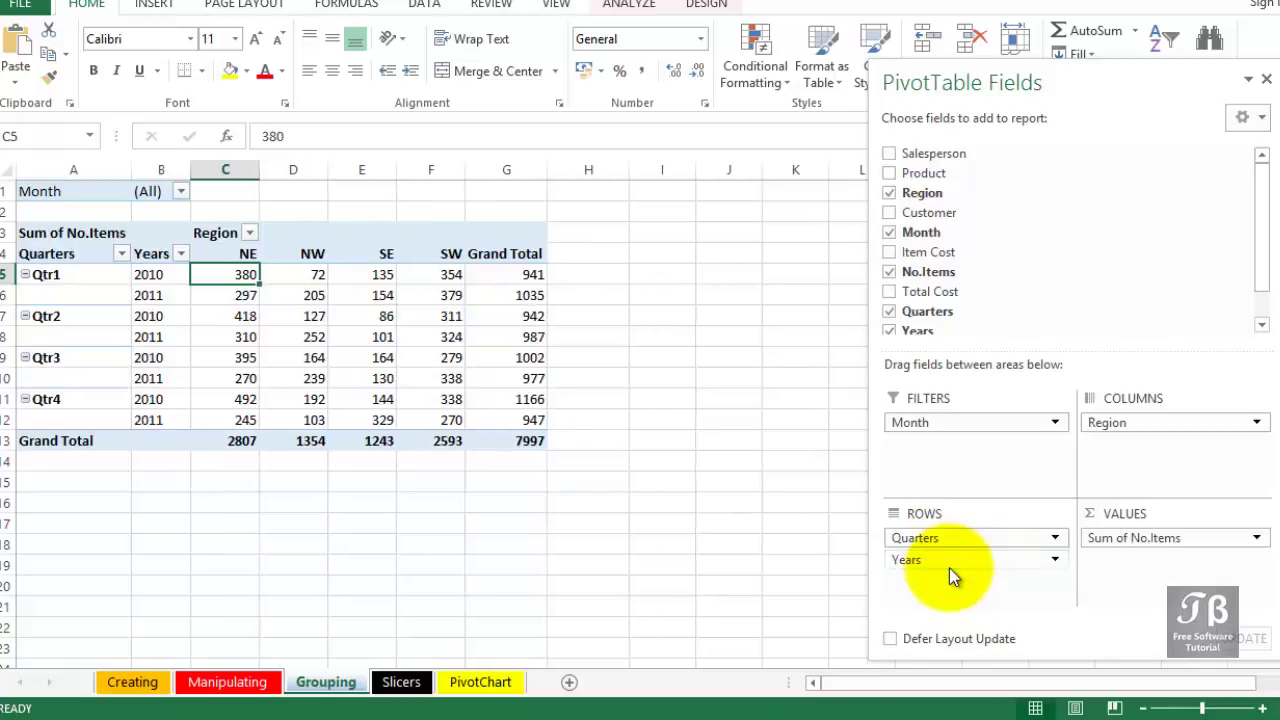
click(31, 275)
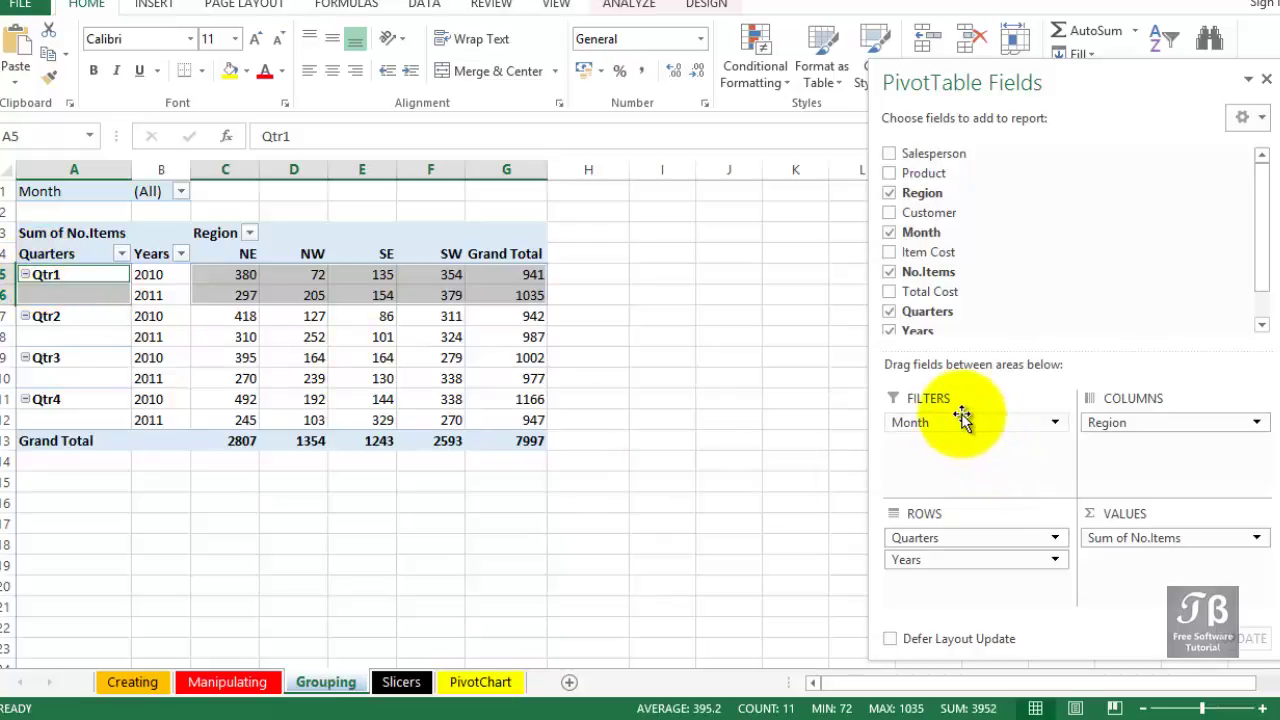
Move Month from FILTERS into ROWS with Years nested below Month
drag(966, 423, 948, 469)
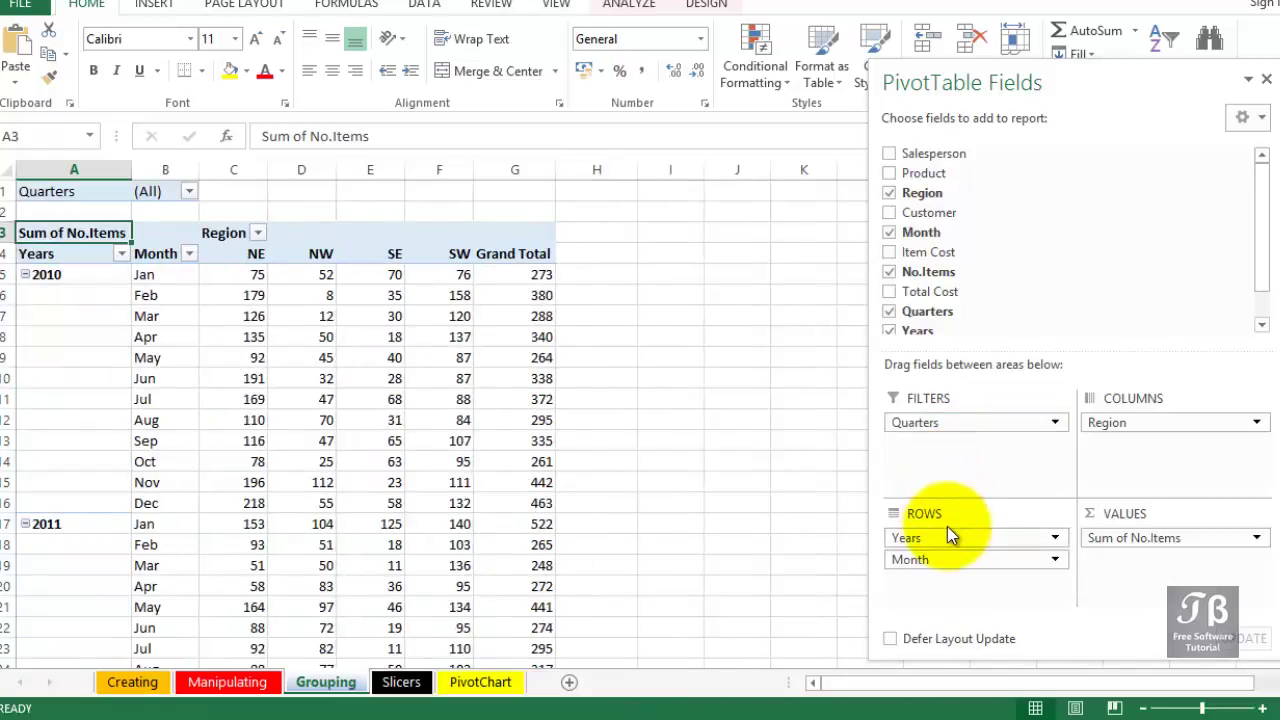
drag(947, 535, 950, 570)
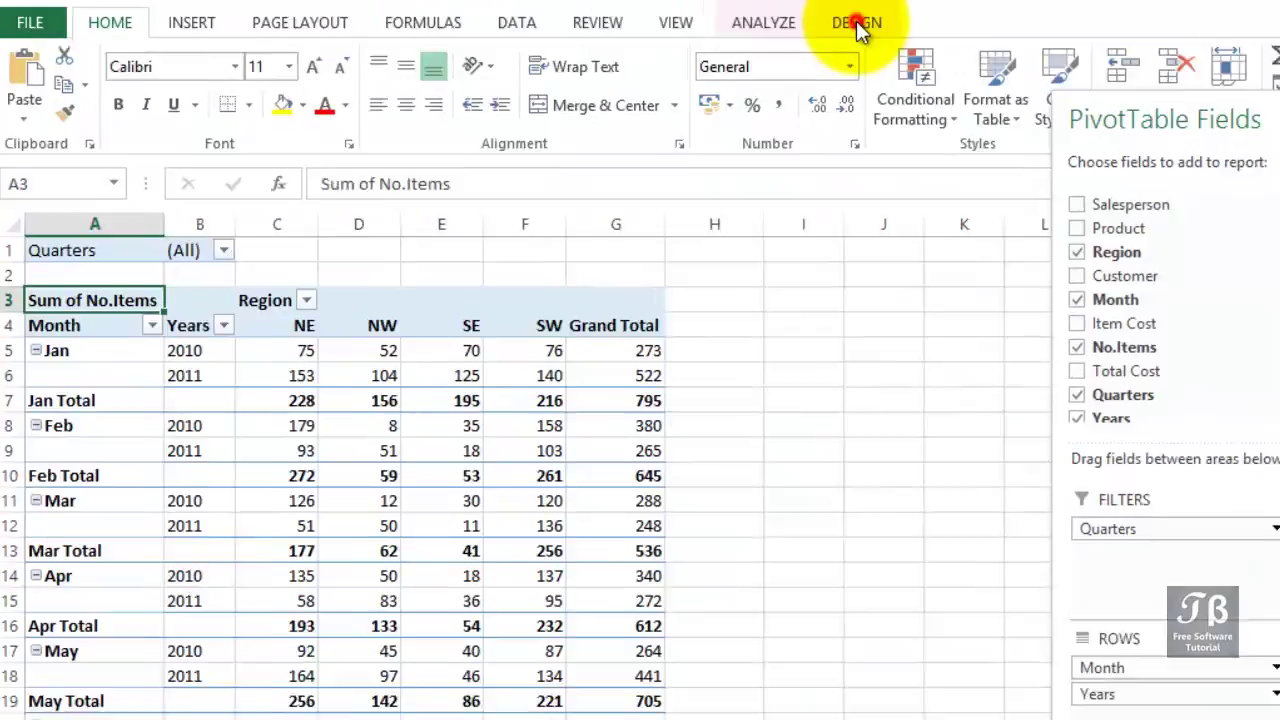
Set the pivot's Subtotals option on the DESIGN tab to Do Not Show Subtotals
click(705, 6)
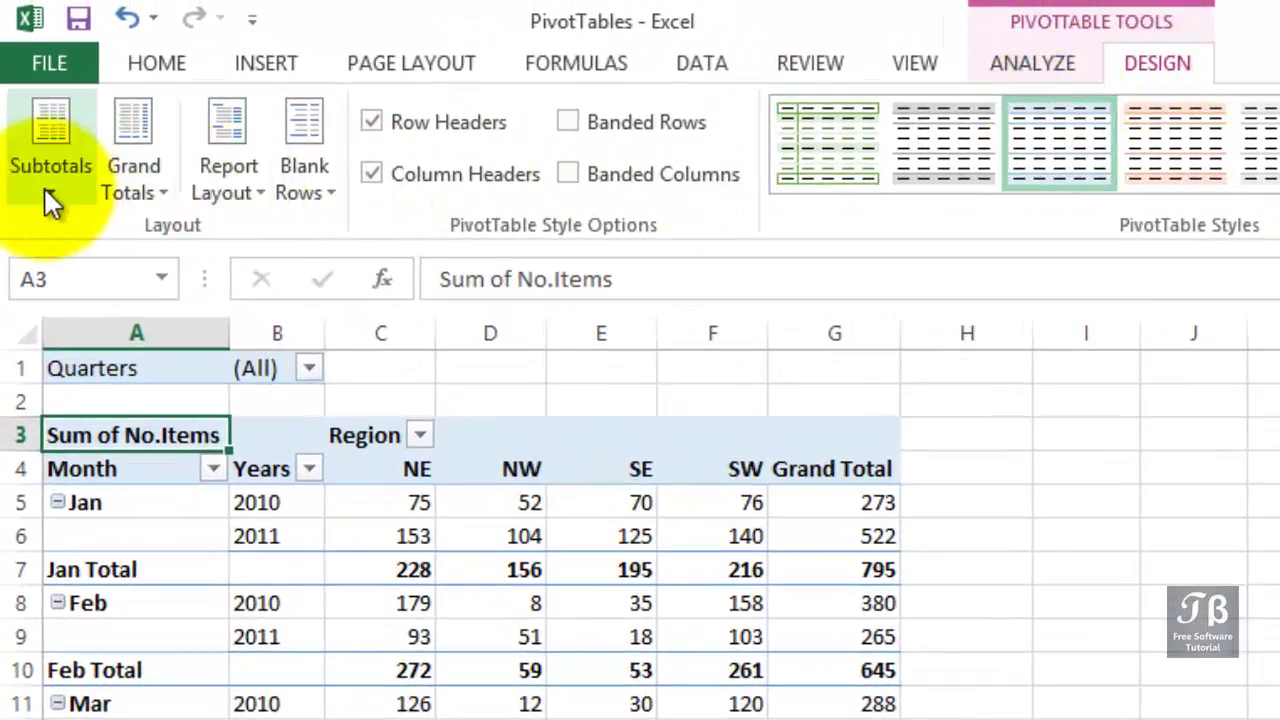
click(38, 169)
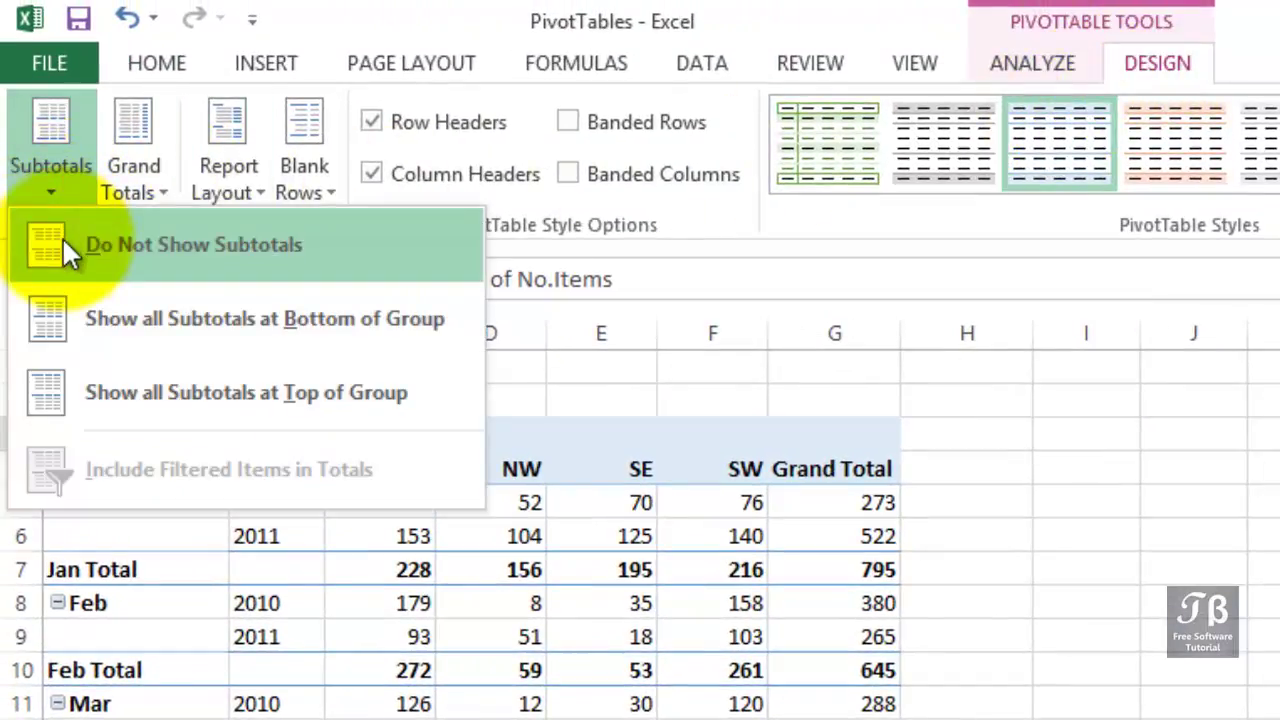
click(62, 236)
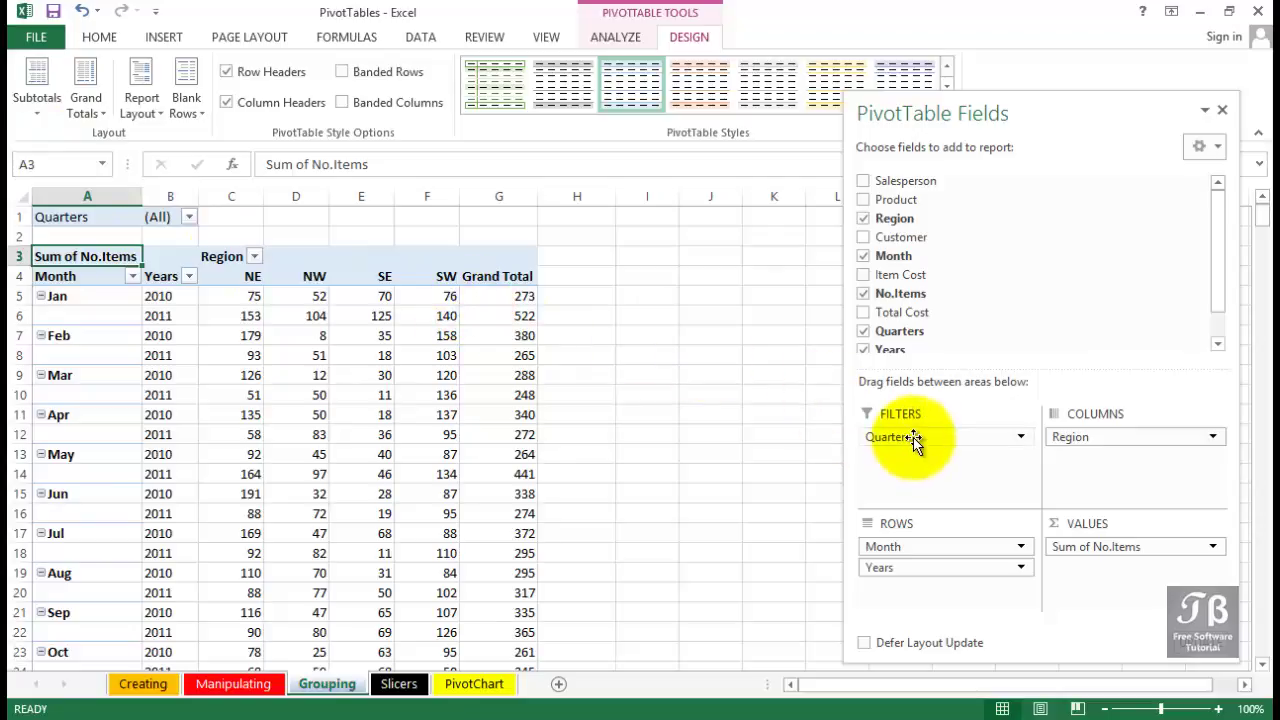
Move Quarters from Filters into Rows, with Month nested below Quarters under Years
drag(913, 440, 913, 593)
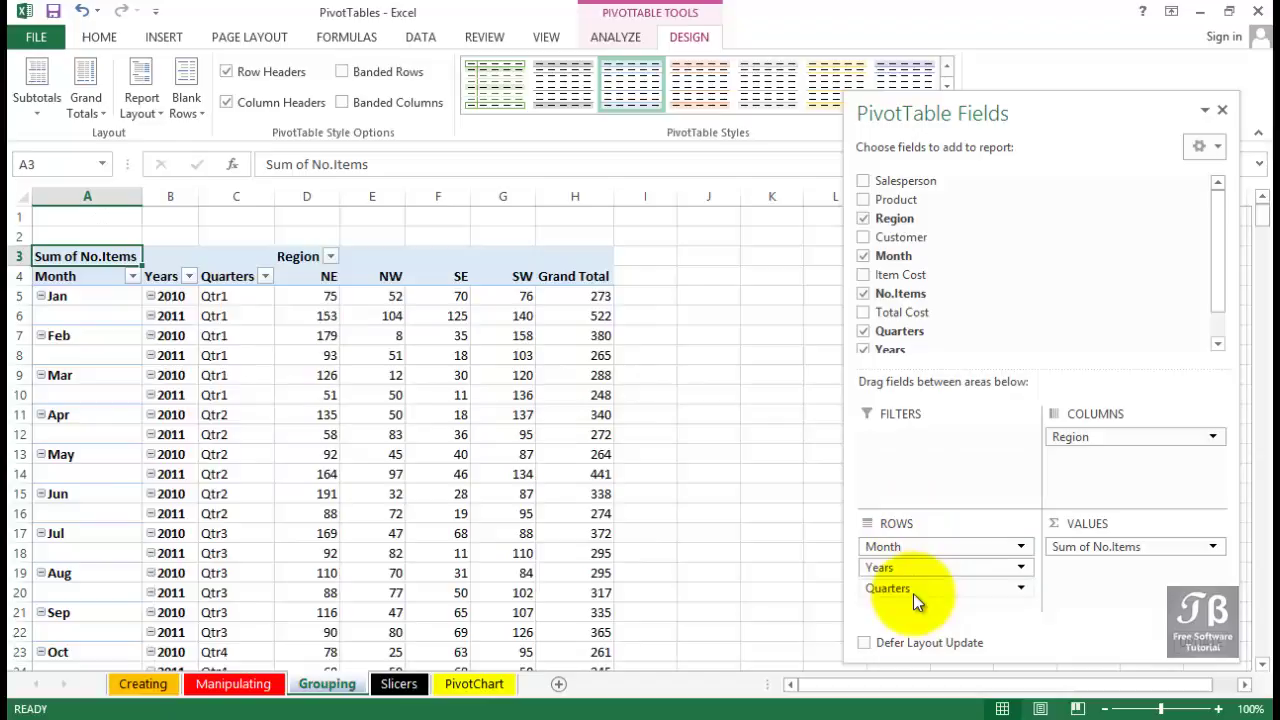
drag(910, 546, 911, 597)
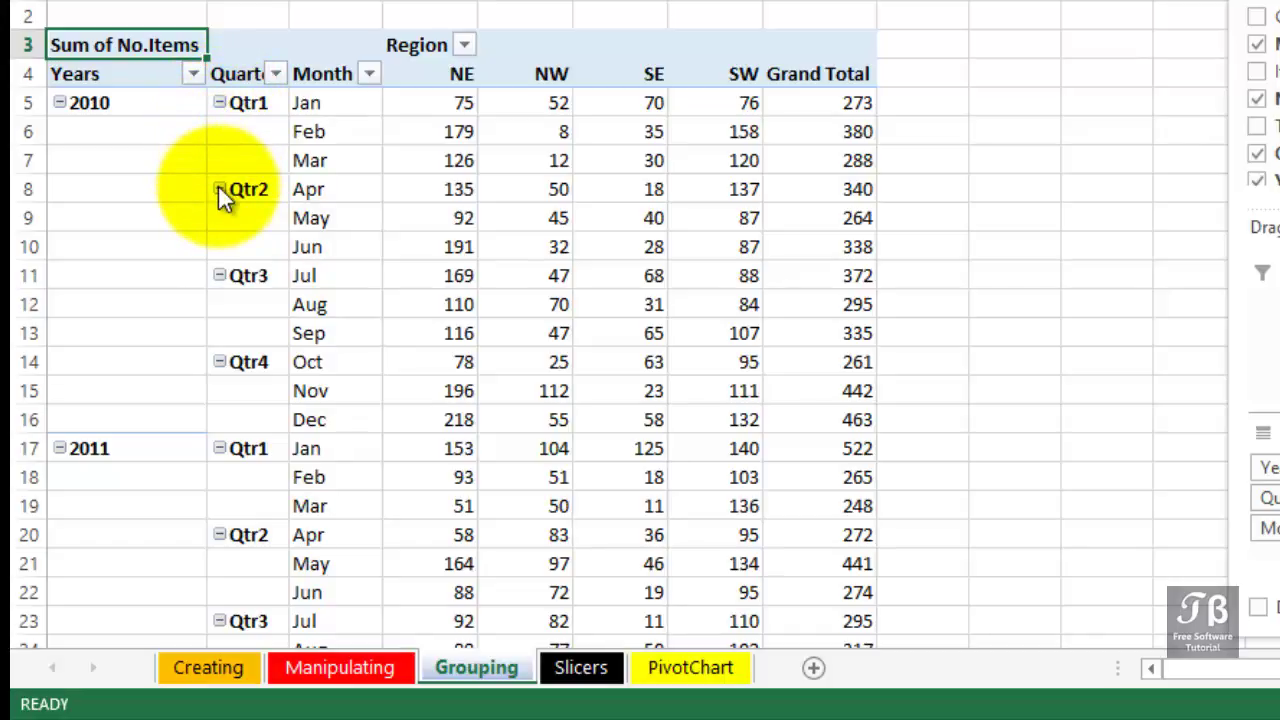
Collapse Qtr1, Qtr2 and Qtr3 into totals, then fold 2010 into a single 4051 row
click(218, 189)
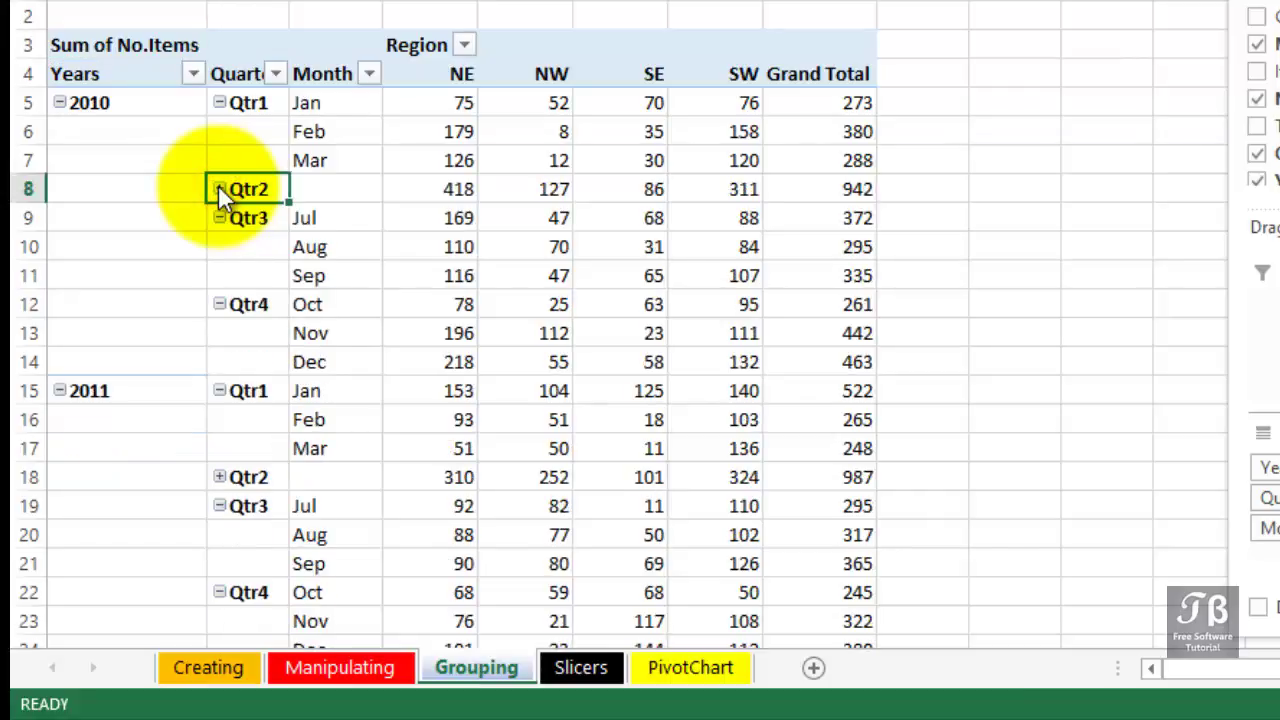
click(226, 477)
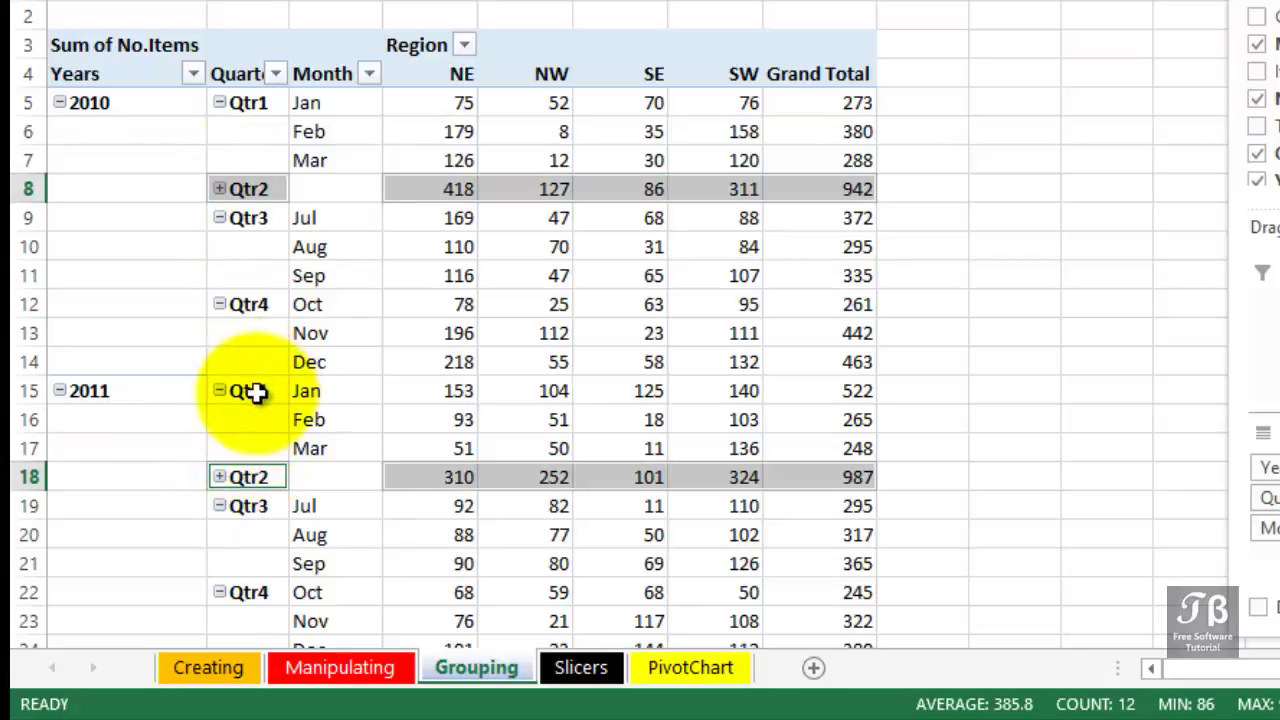
click(248, 305)
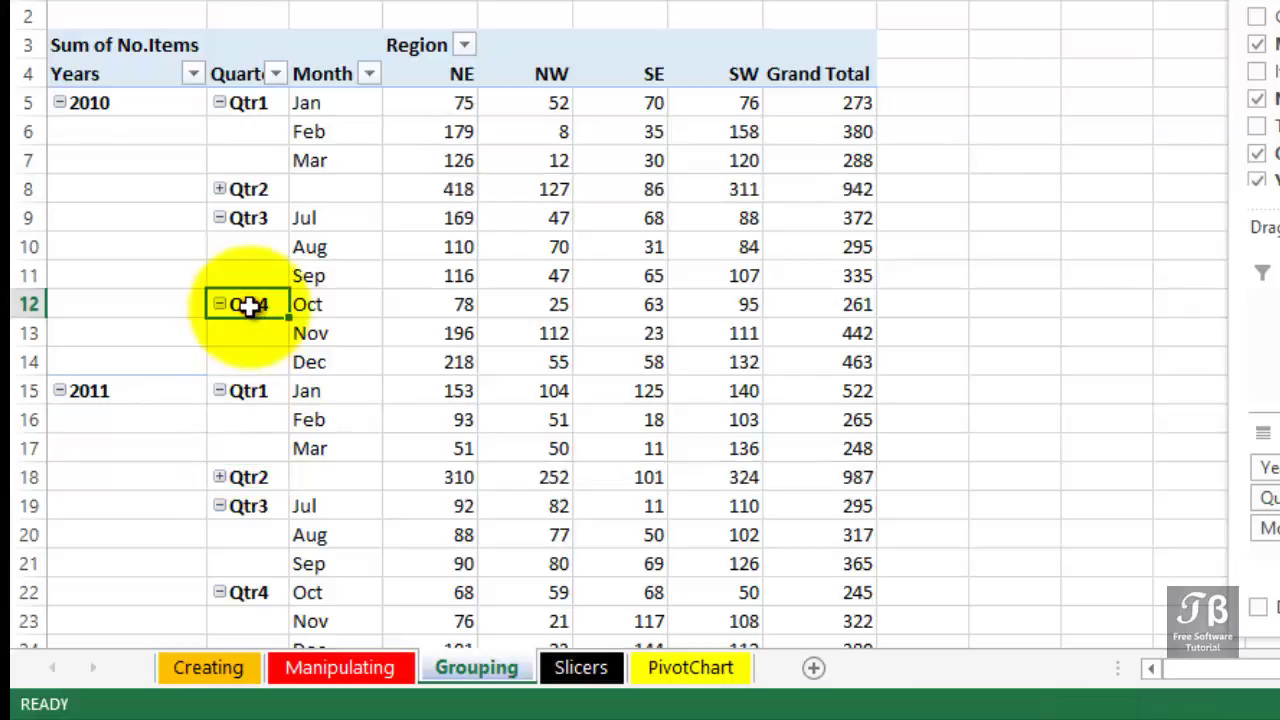
click(222, 101)
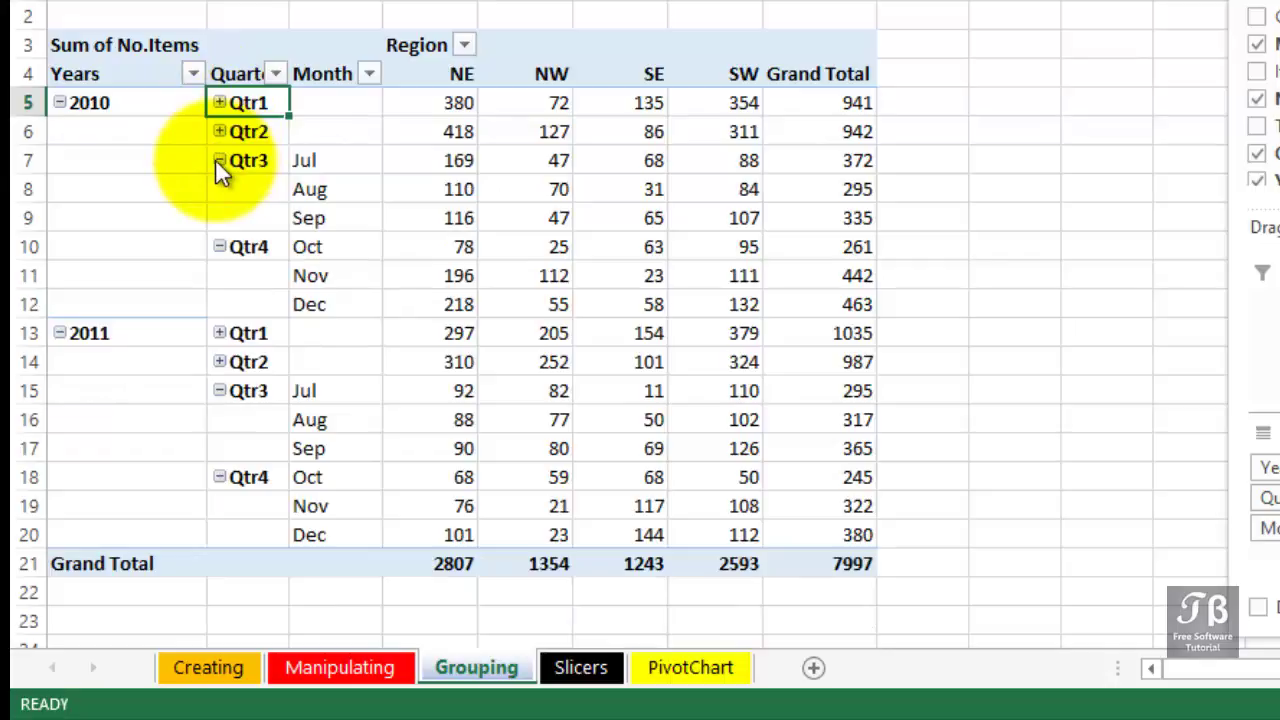
click(219, 160)
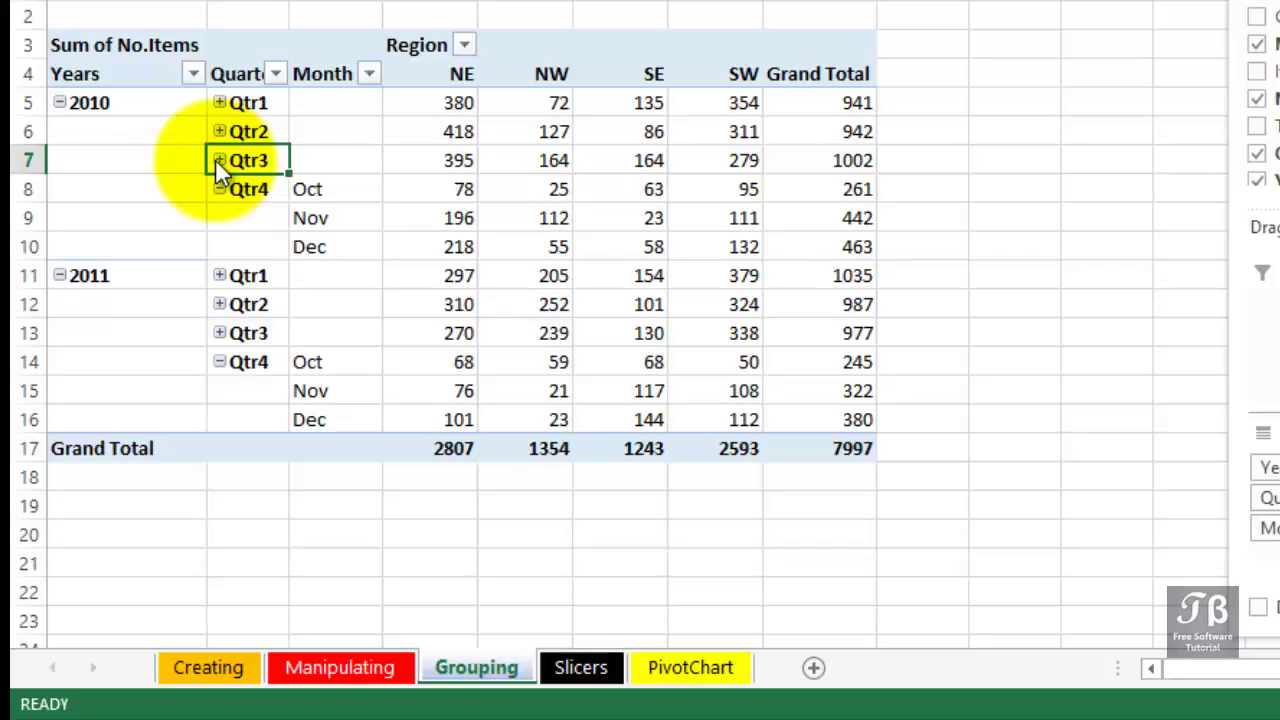
click(60, 103)
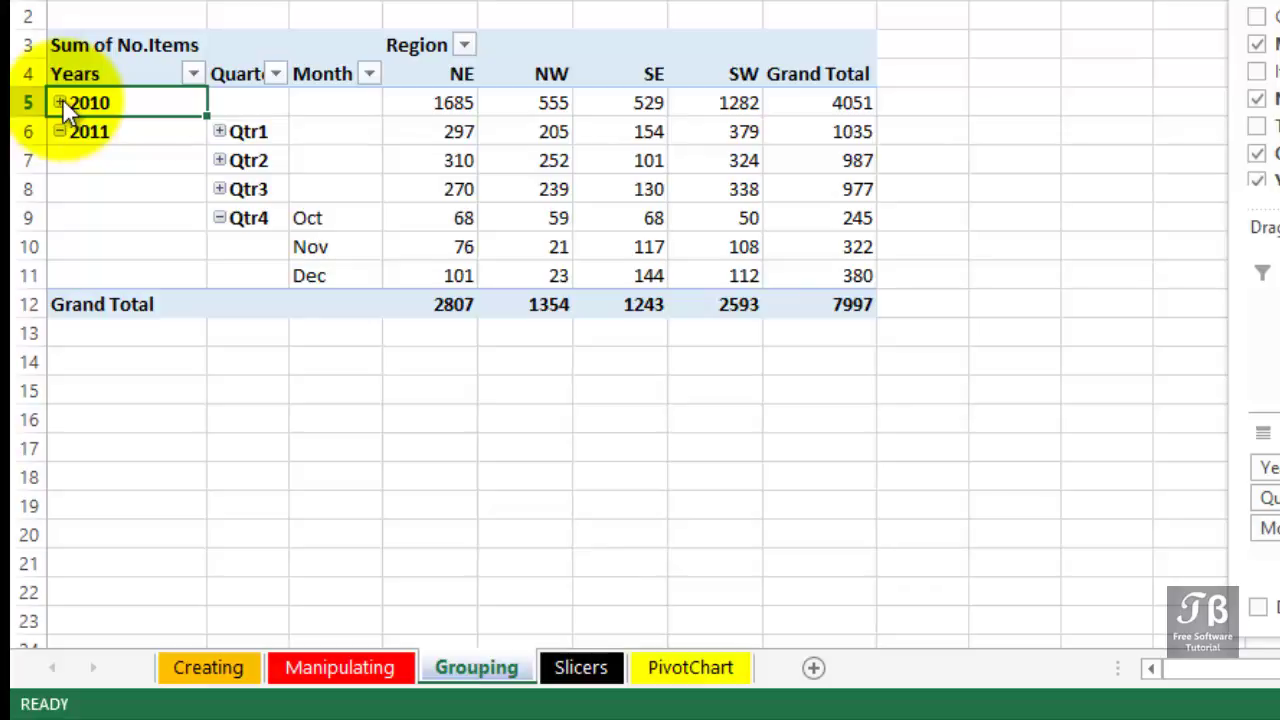
Expand 2010 and every collapsed quarter with Alt+Shift+Plus so all months show again
click(60, 102)
key(Right)
key(Down)
key(Down)
key(alt+shift+plus)
key(Up)
key(Up)
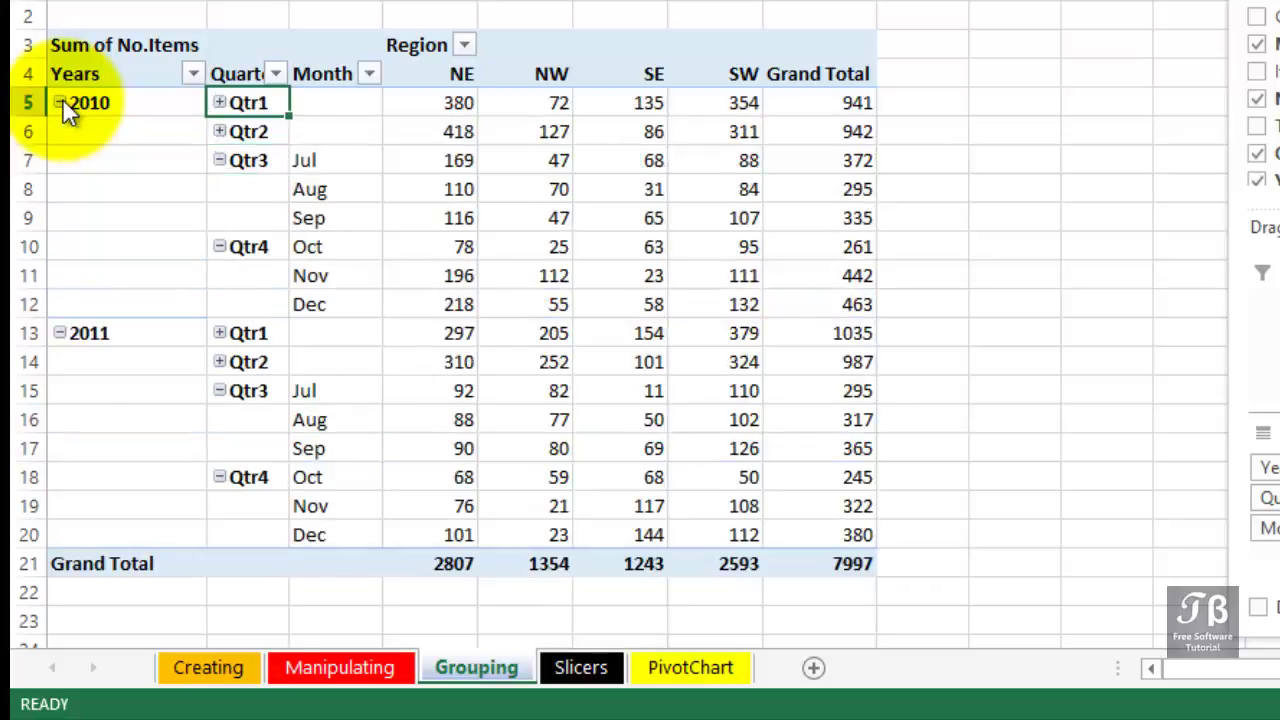
key(alt+shift+plus)
key(Down)
key(alt+shift+plus)
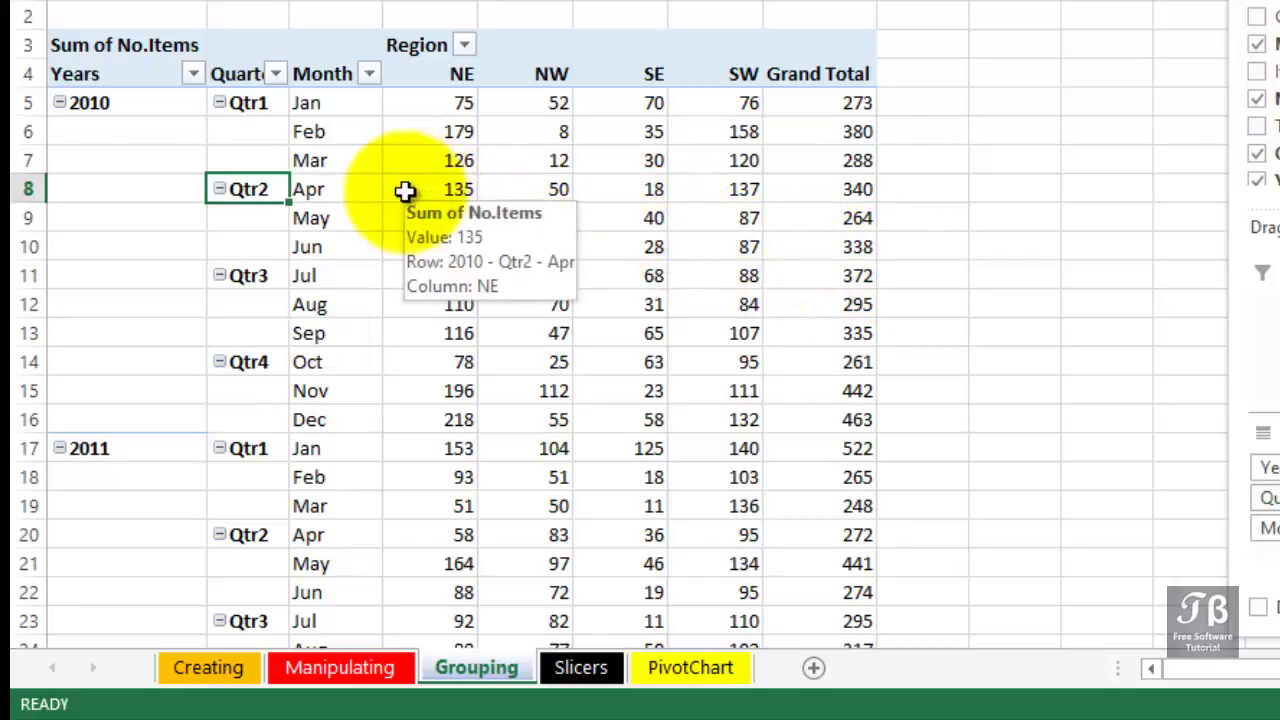
Give the 2010 and 2011 May rows (264 and 441) a yellow fill
click(355, 218)
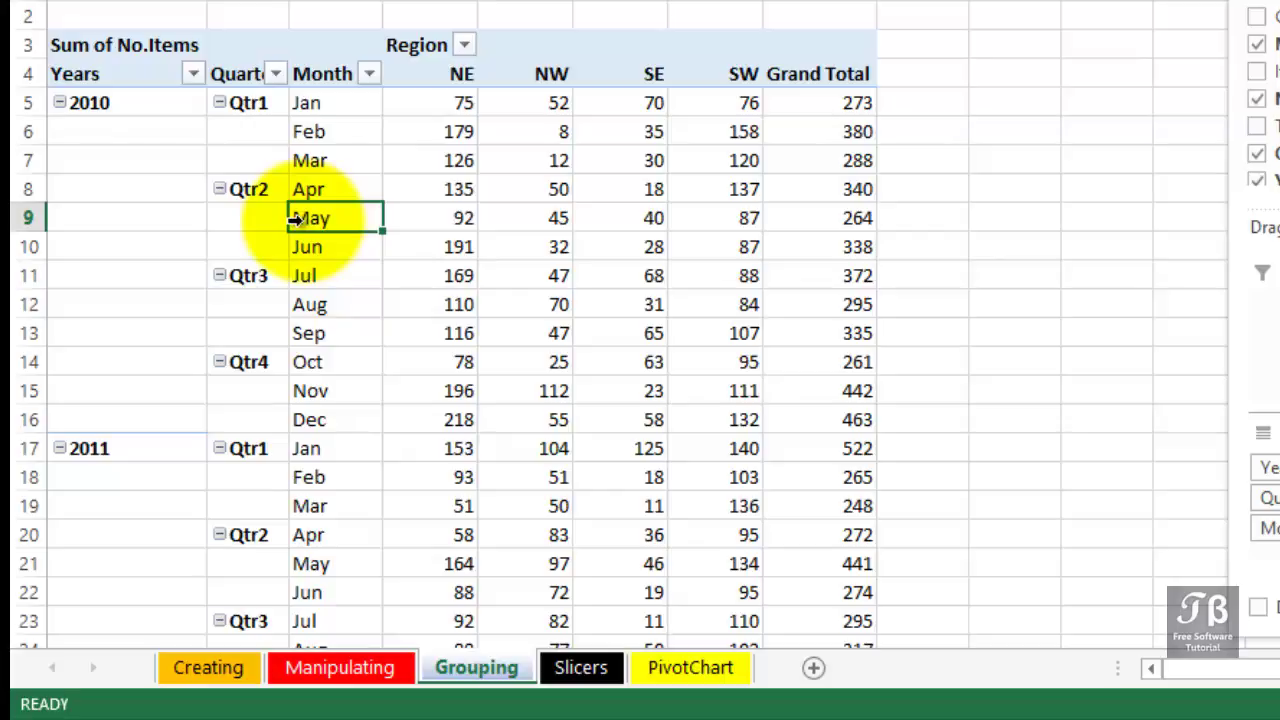
click(293, 220)
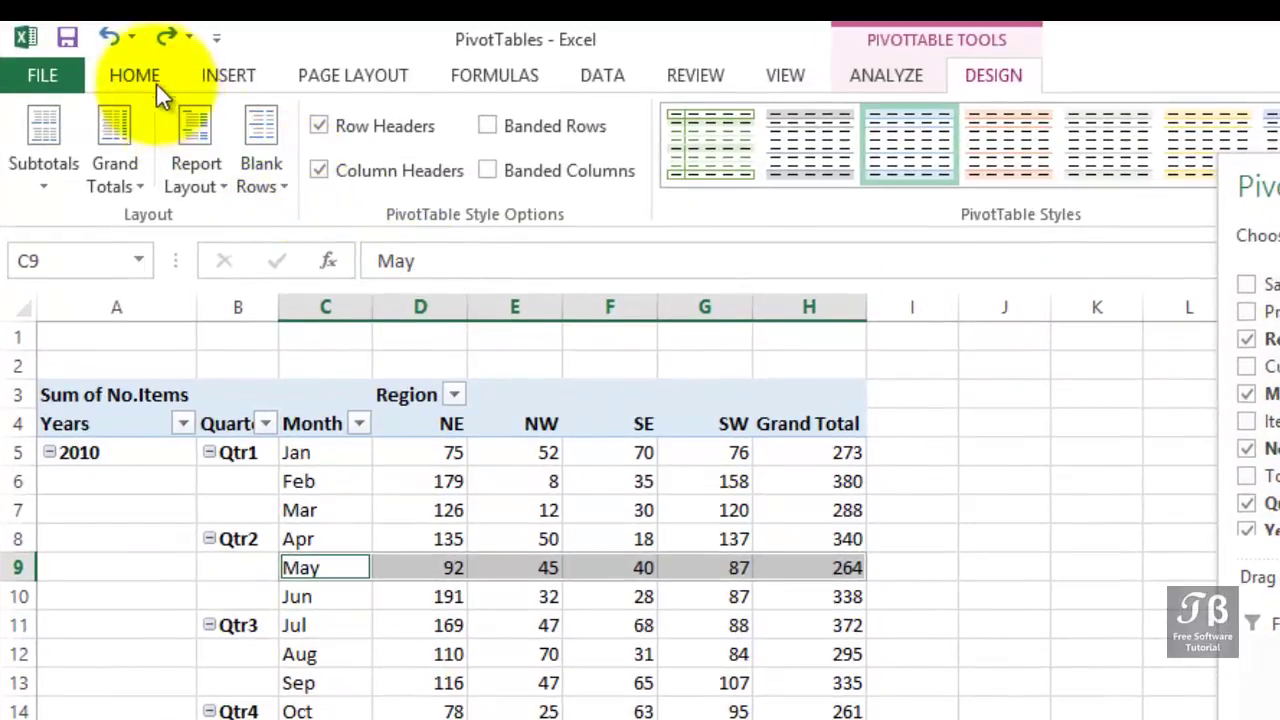
click(151, 77)
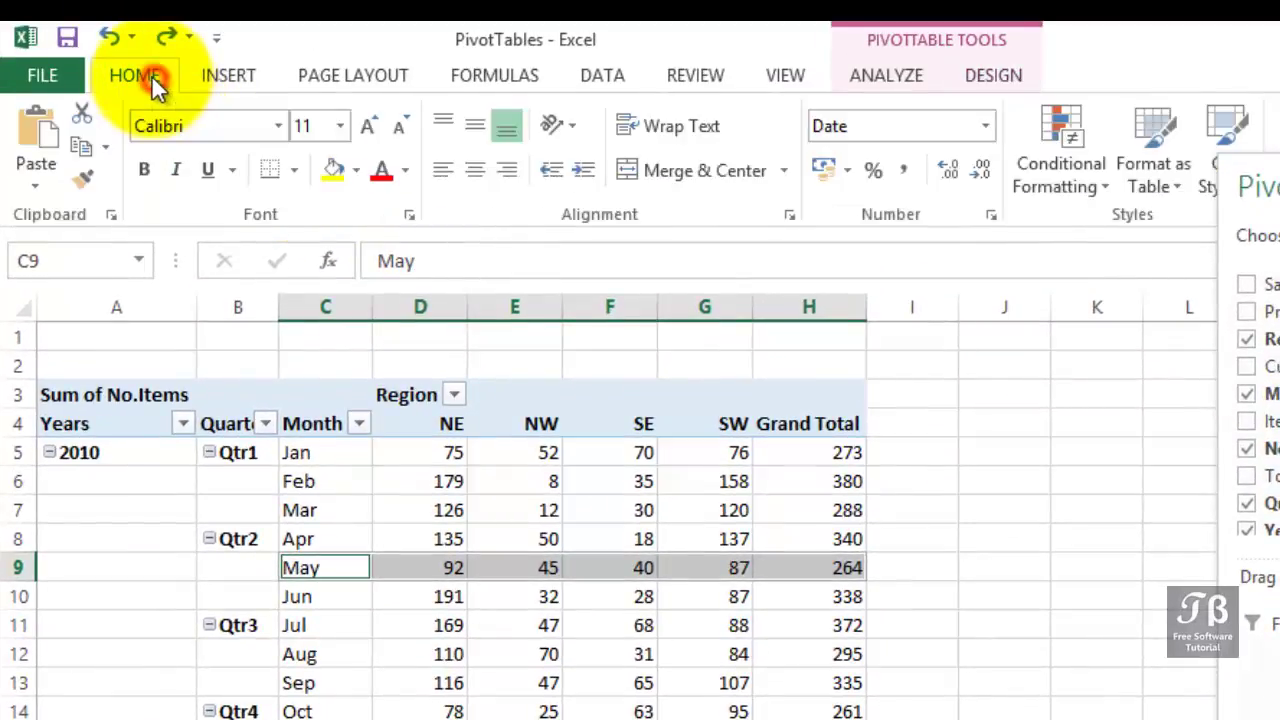
click(333, 167)
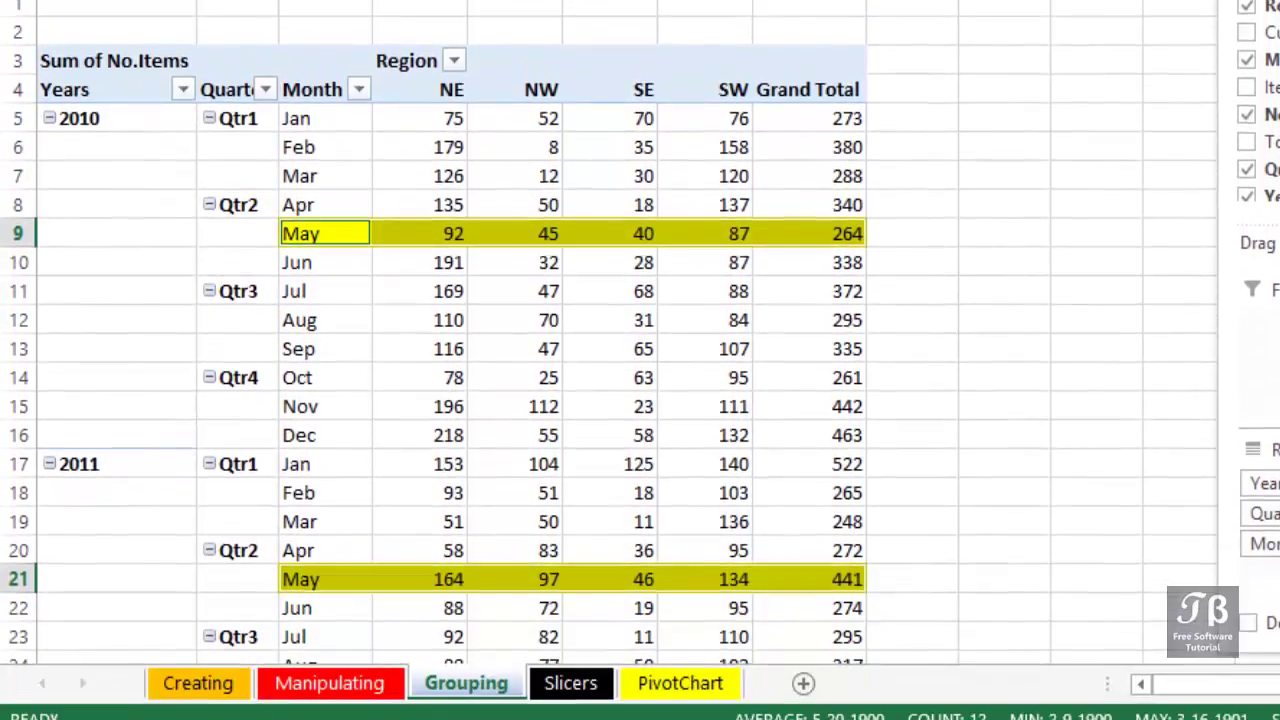
click(912, 147)
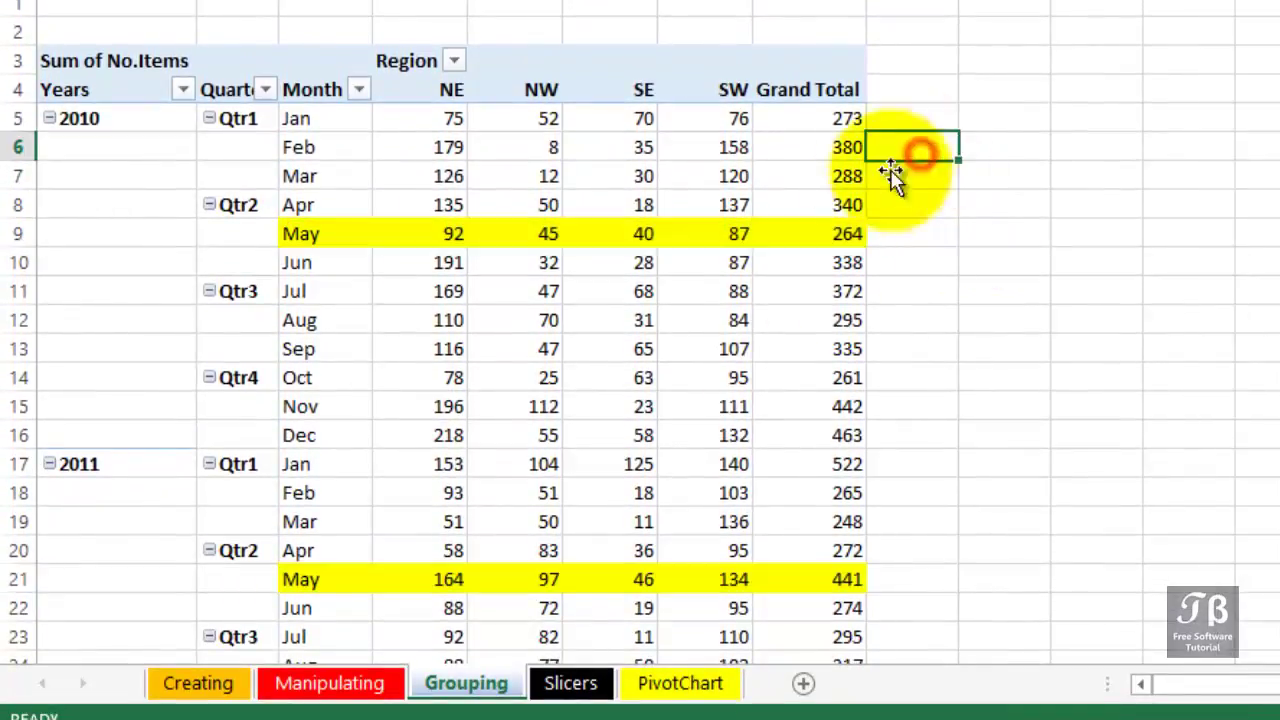
click(760, 291)
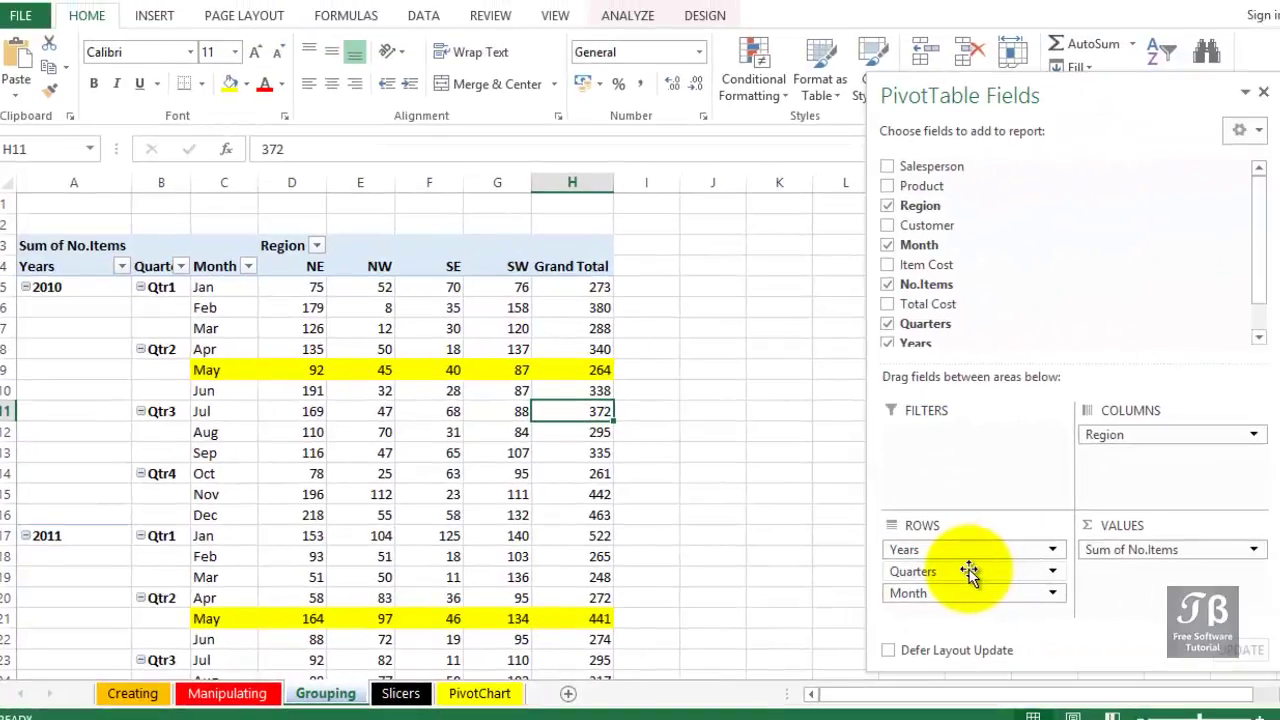
Put Quarters in Filters, Years and Month in Rows, and Region back in Columns
drag(969, 571, 955, 470)
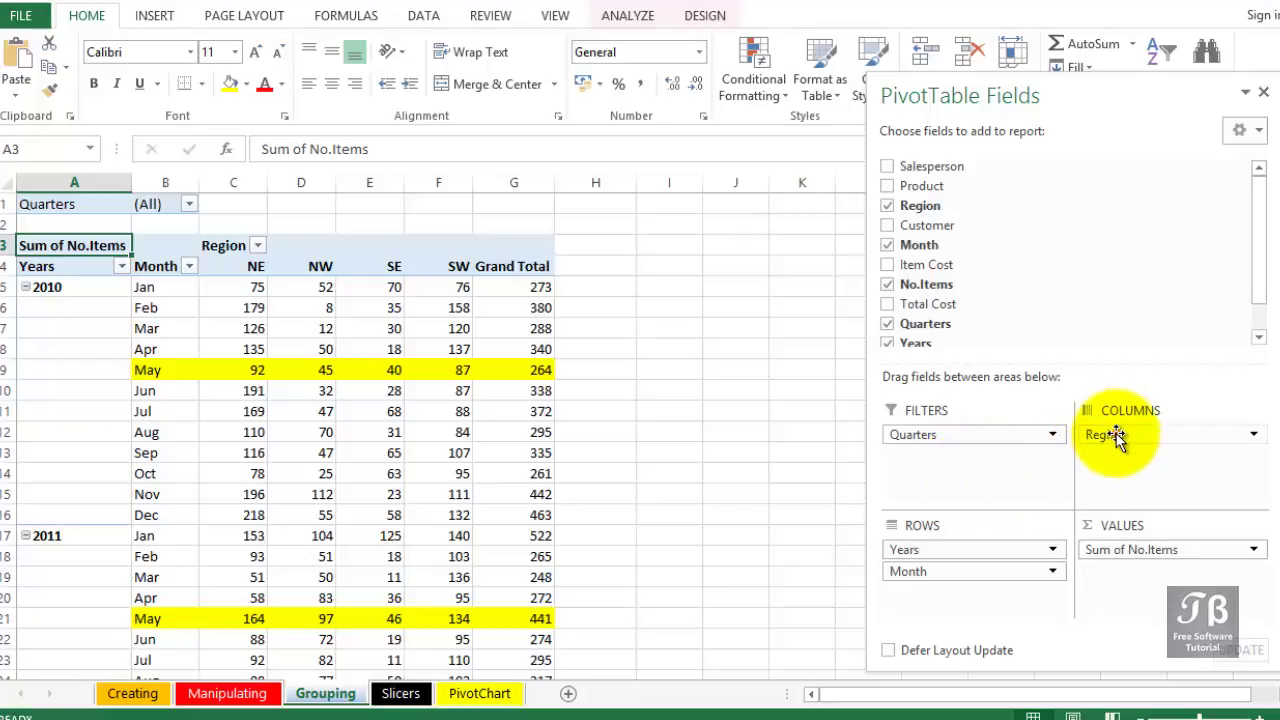
drag(1116, 437, 1158, 473)
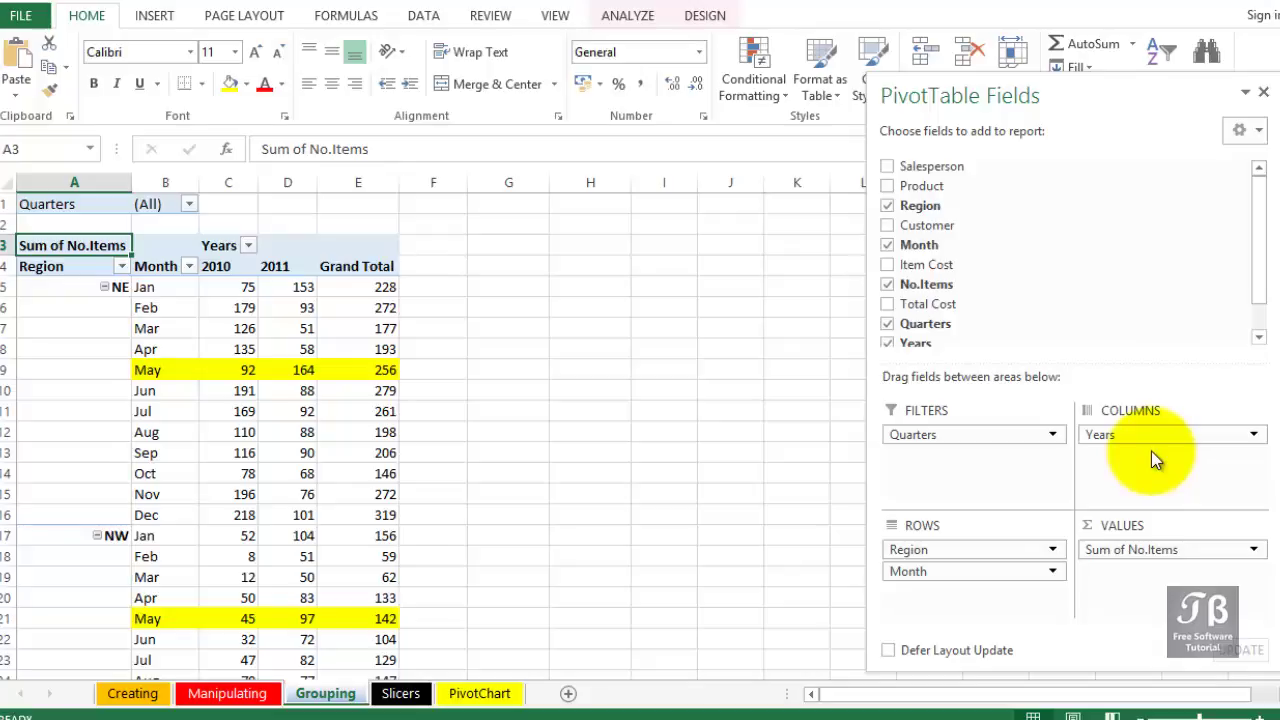
drag(1148, 432, 971, 558)
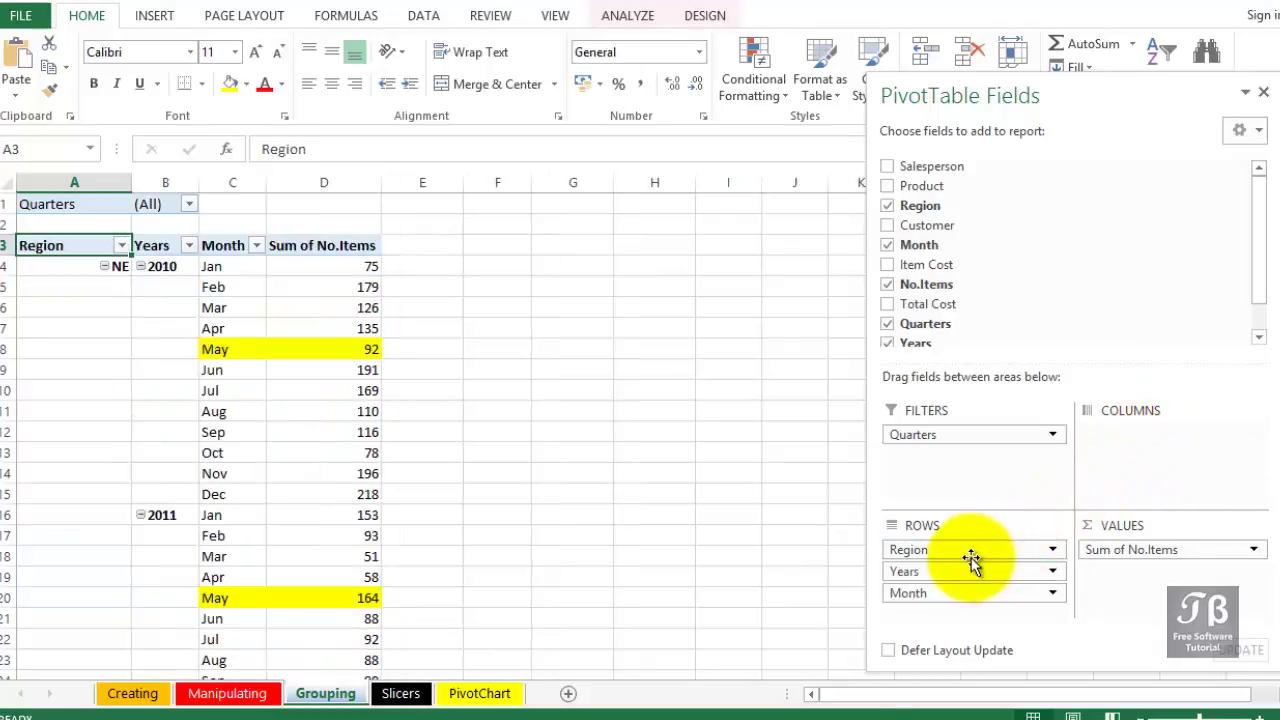
drag(1086, 506, 1119, 474)
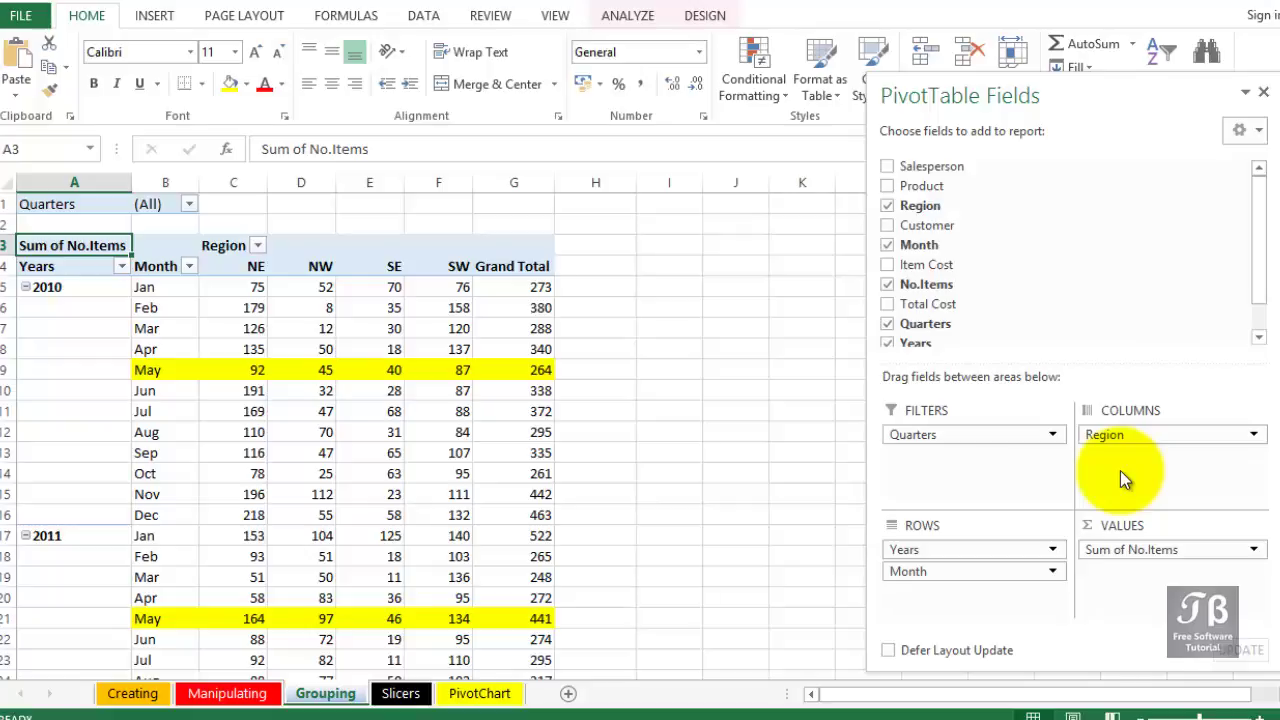
Group the dates by Days only, 14 days per period, starting 03-01-2010
click(147, 370)
right_click(148, 370)
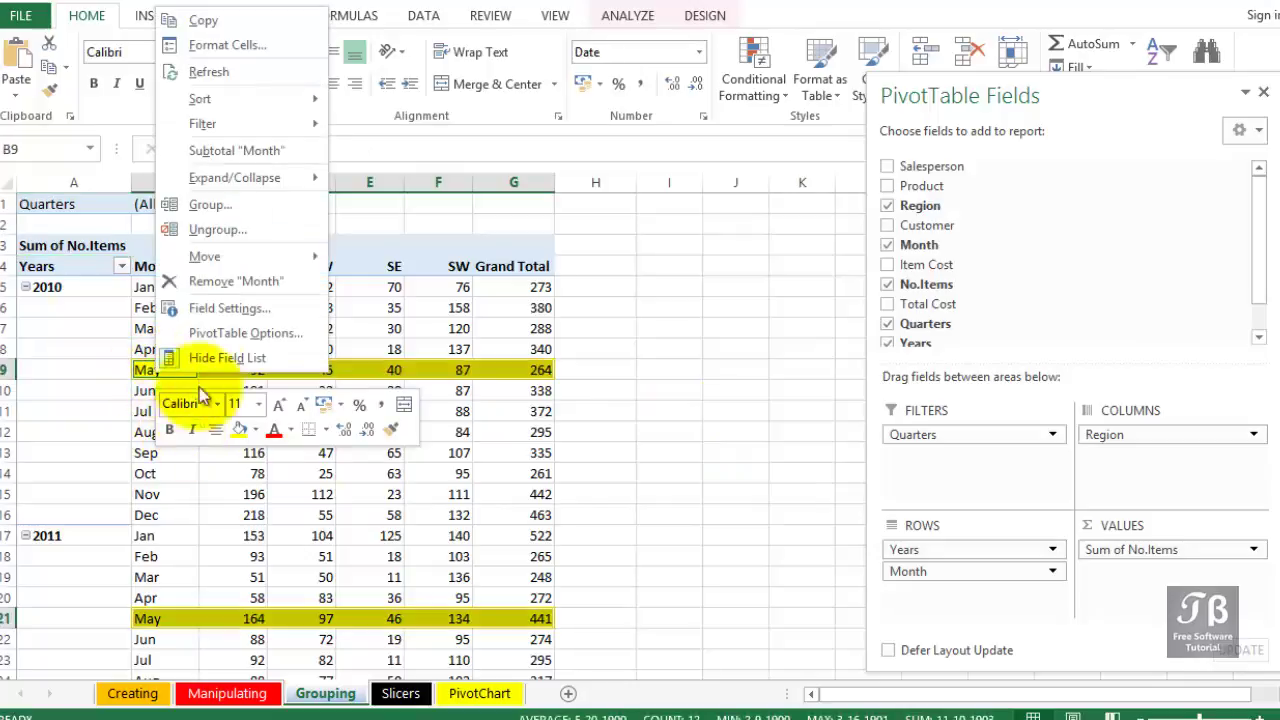
click(247, 206)
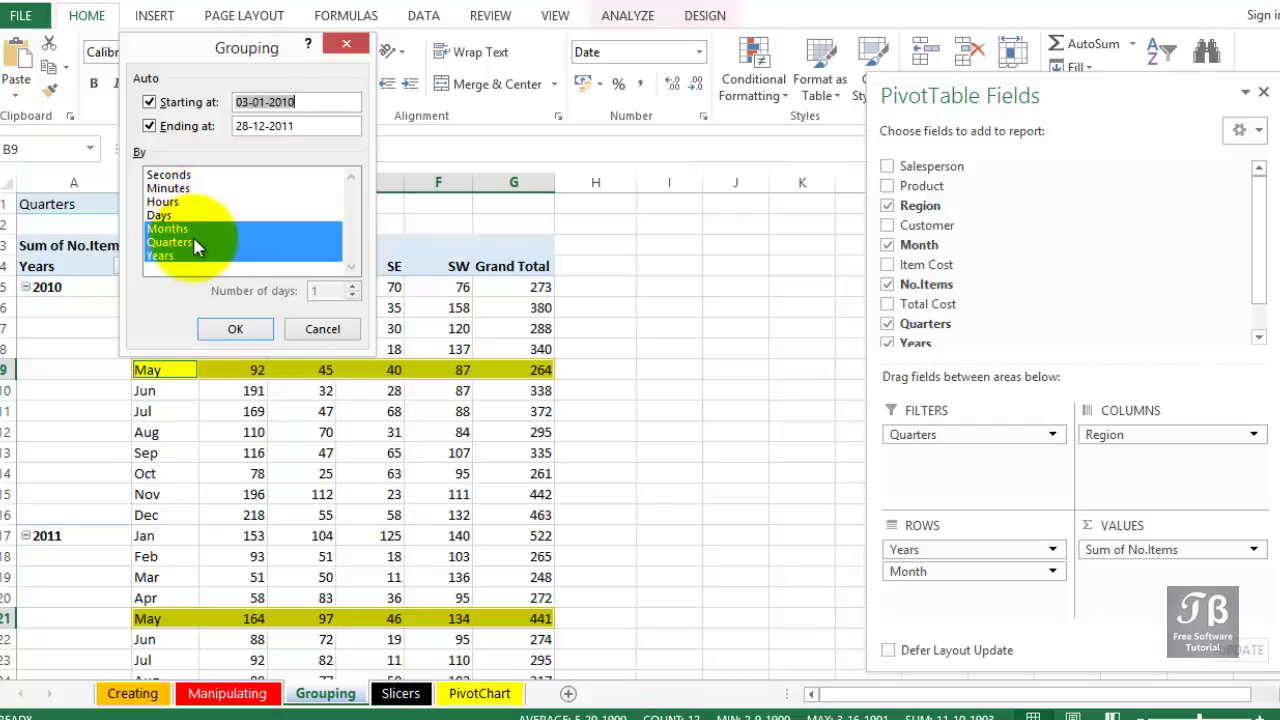
click(196, 215)
click(200, 228)
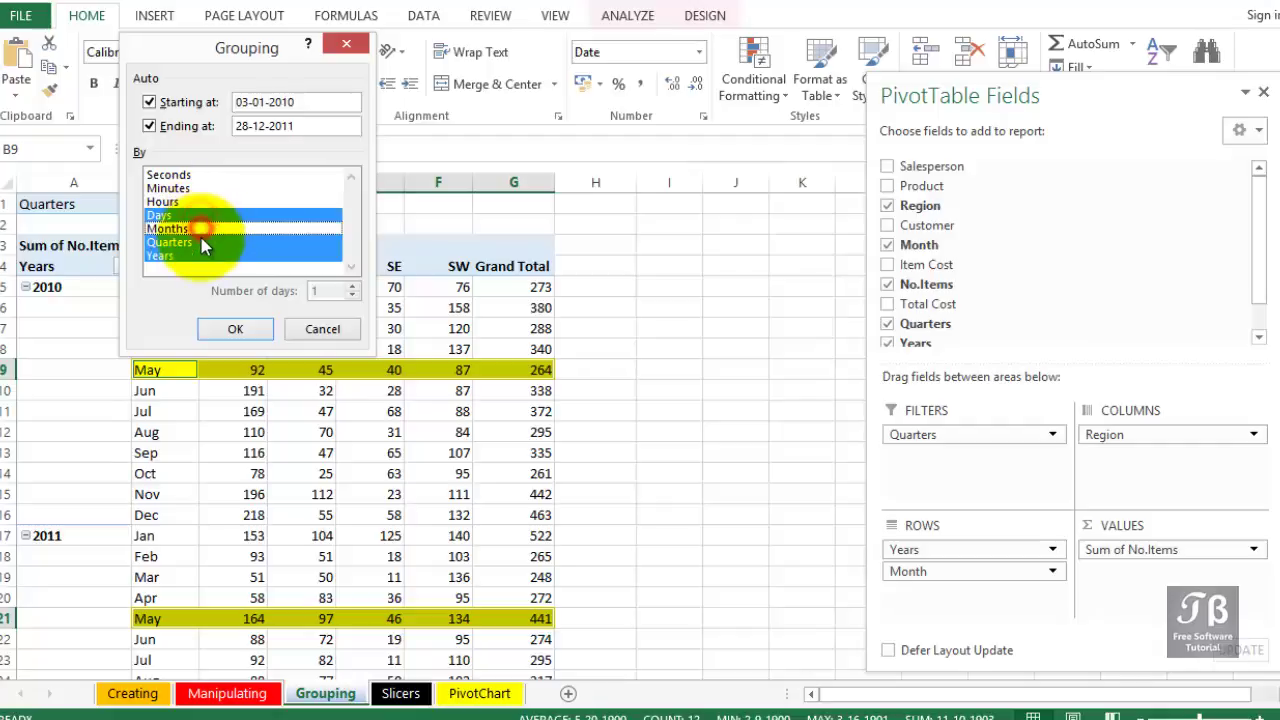
click(200, 242)
click(201, 256)
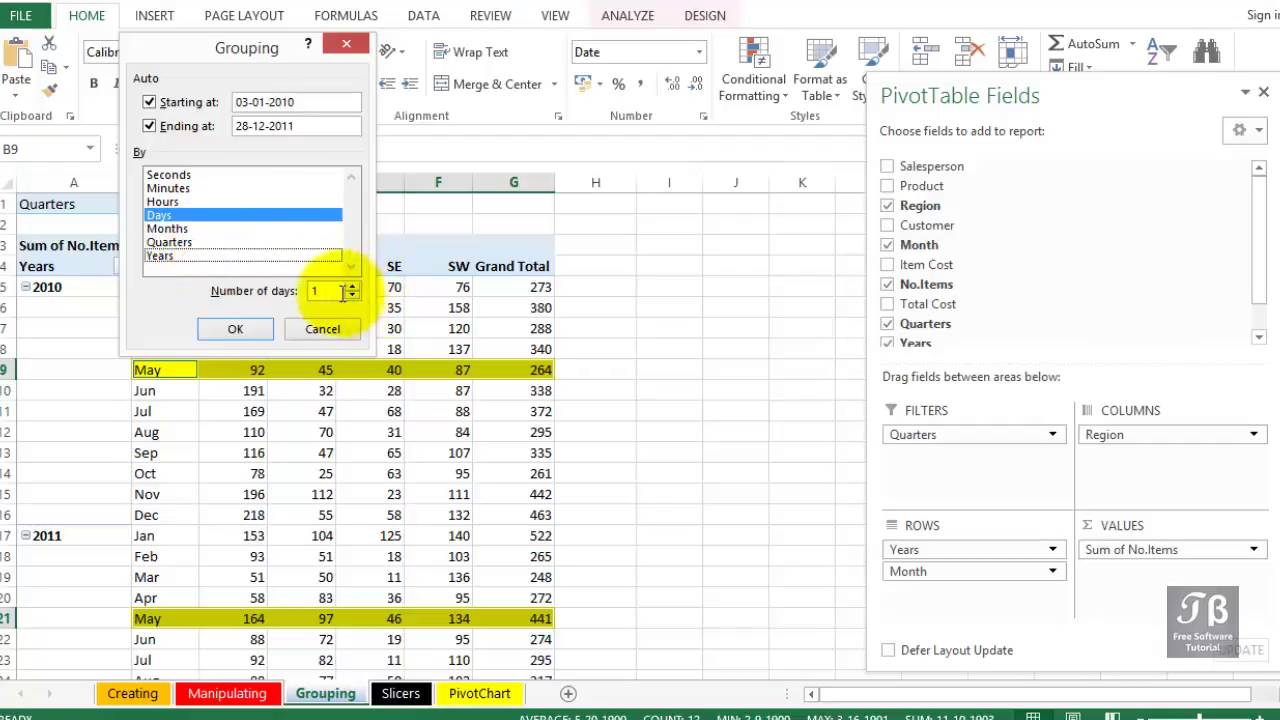
double_click(330, 290)
text(14)
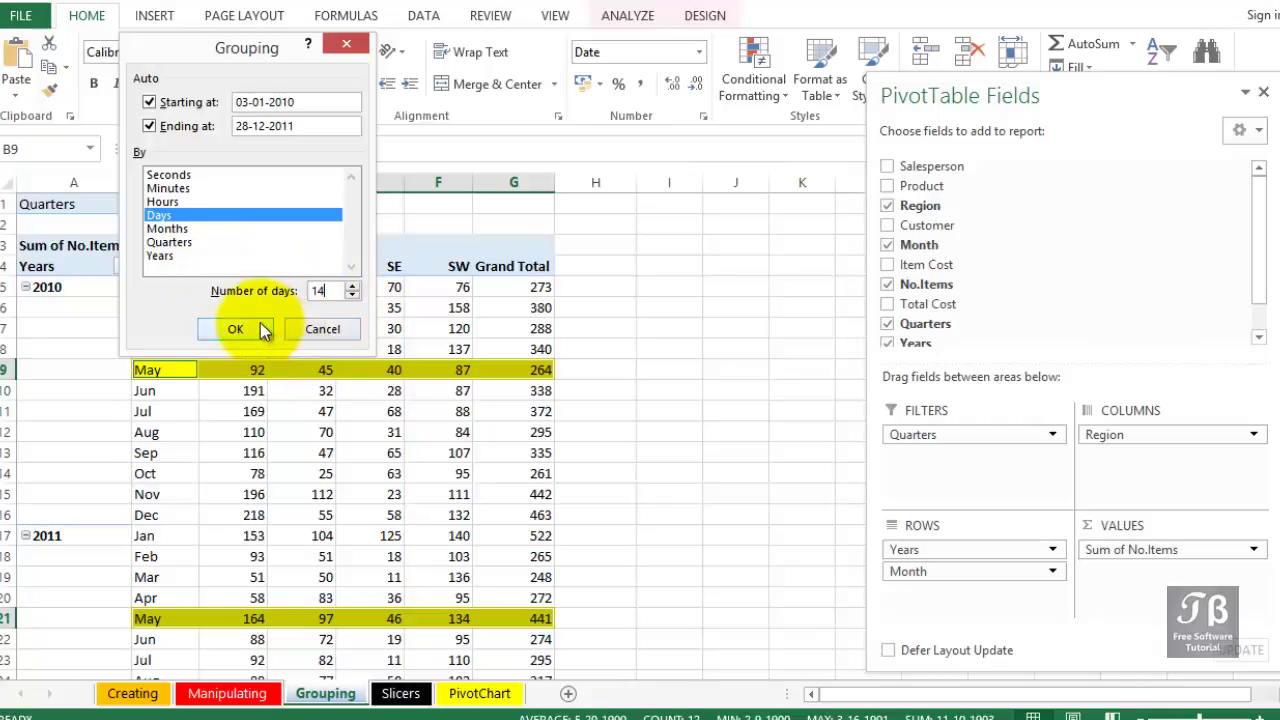
click(260, 327)
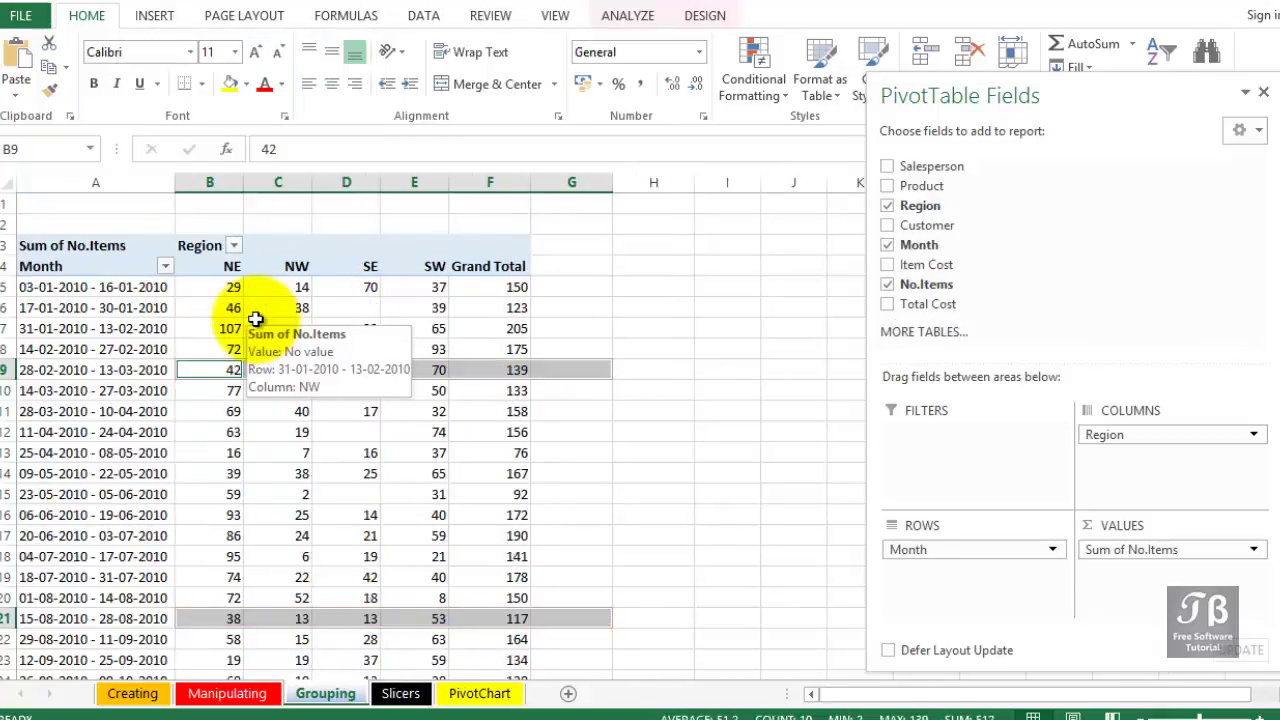